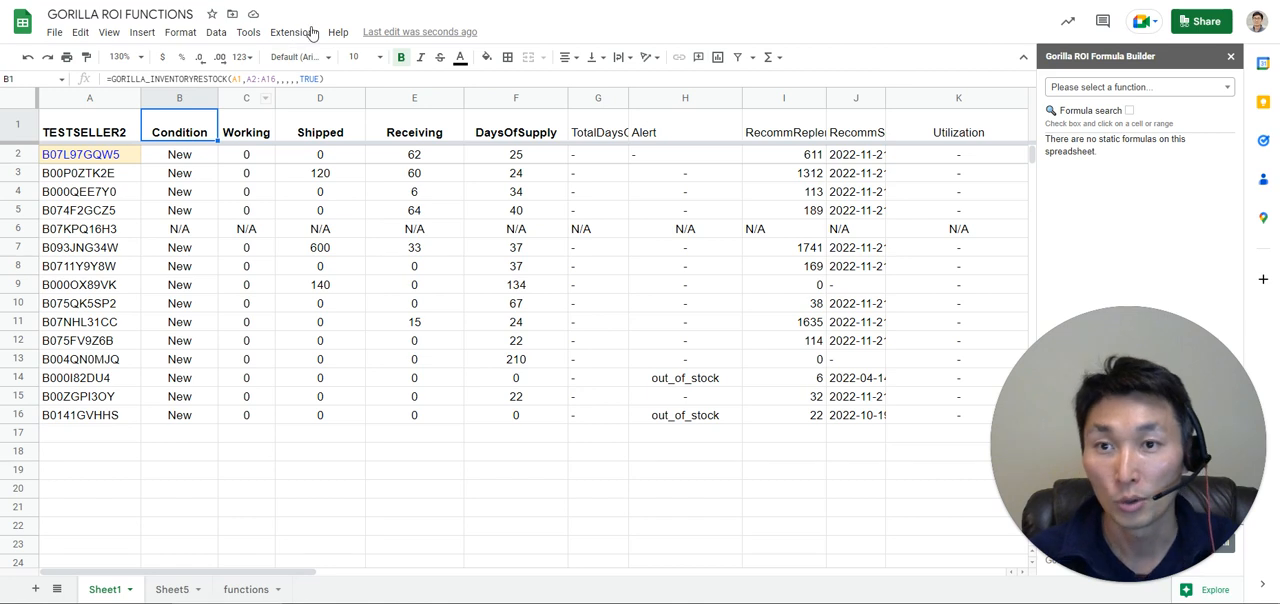
View the available commands of the Amazon Seller Central Connector - Gorilla ROI add-on.
left_click(299, 33)
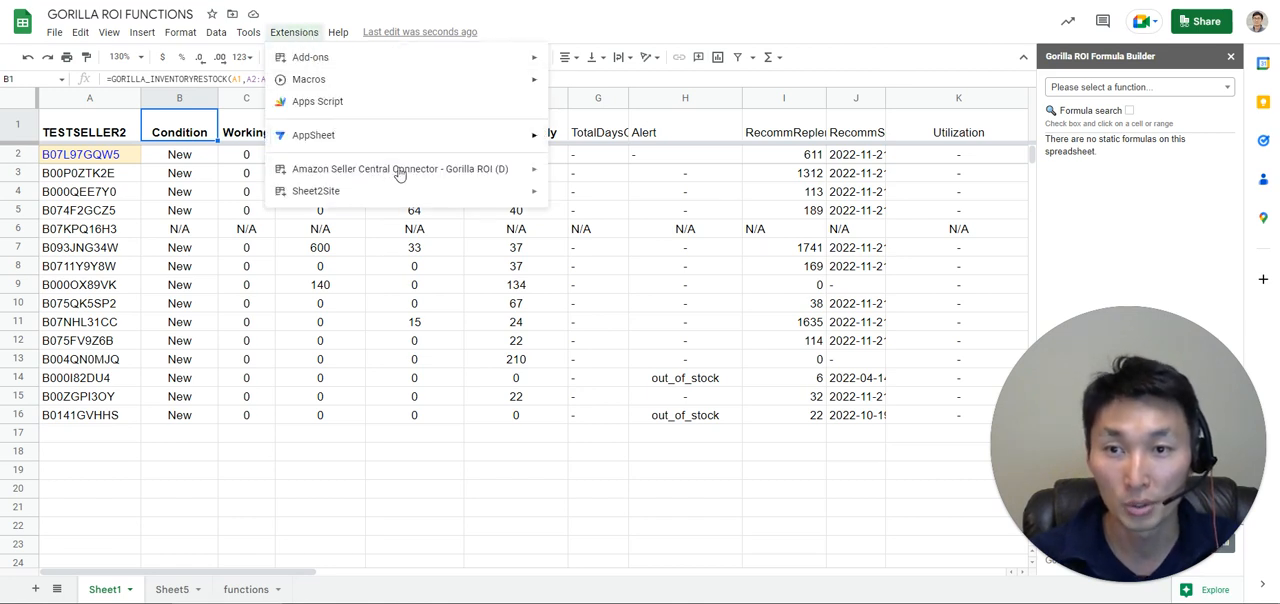
mouse_move(451, 168)
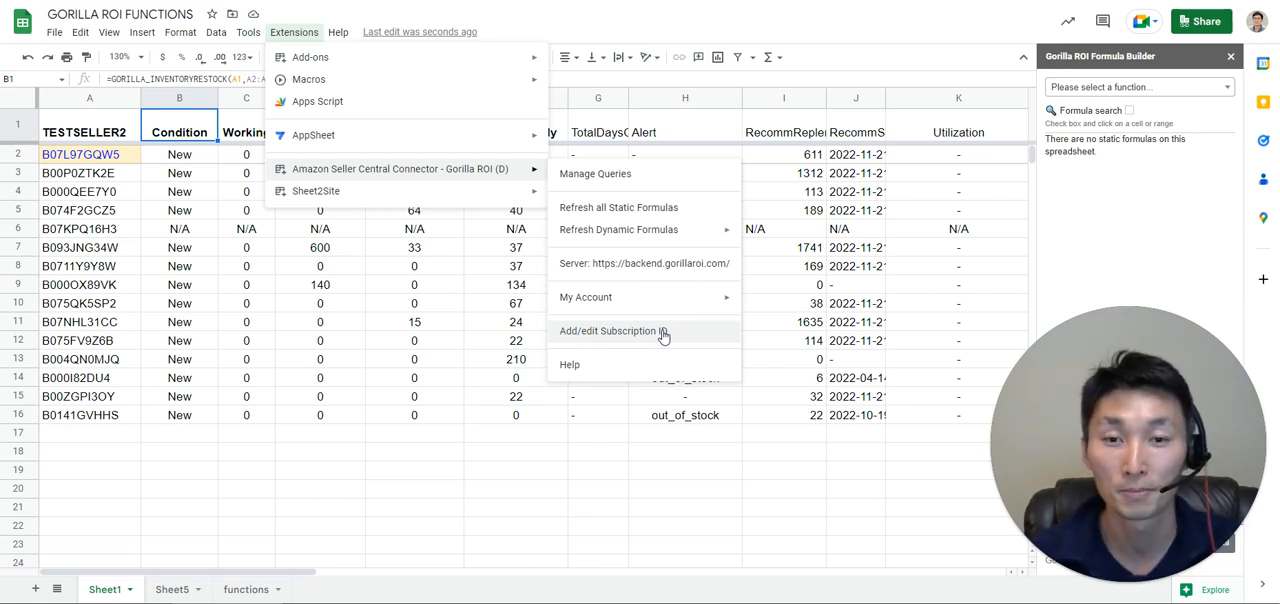
left_click(128, 137)
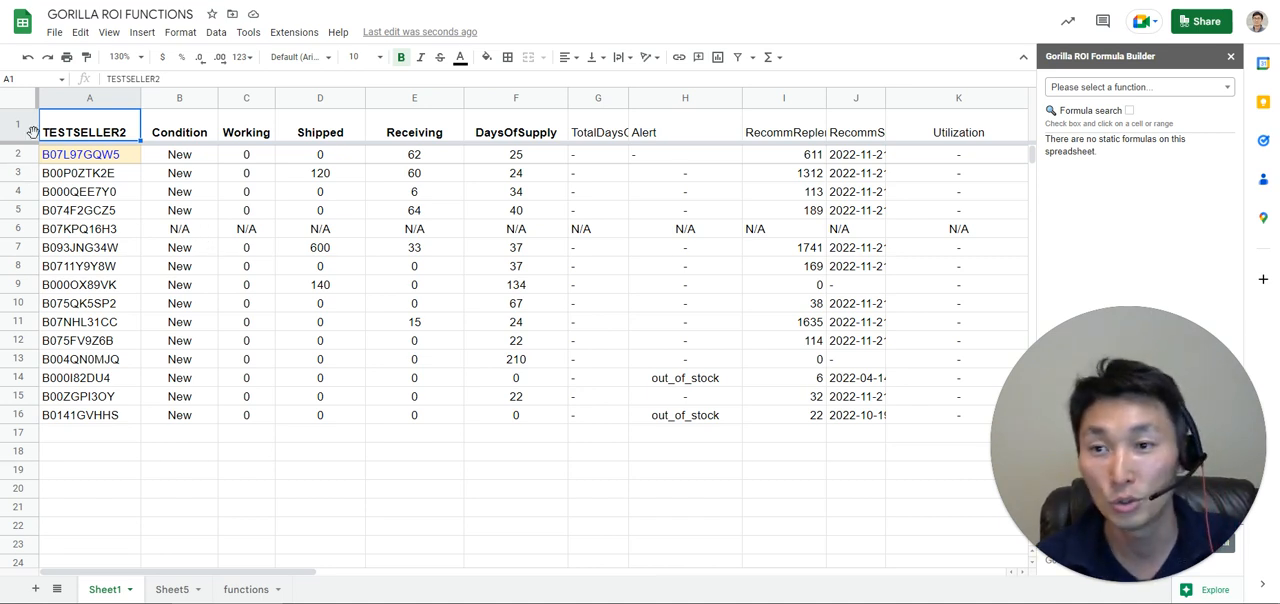
Examine the ASIN list in column A and the formula in A2 that generates it.
left_click(96, 172)
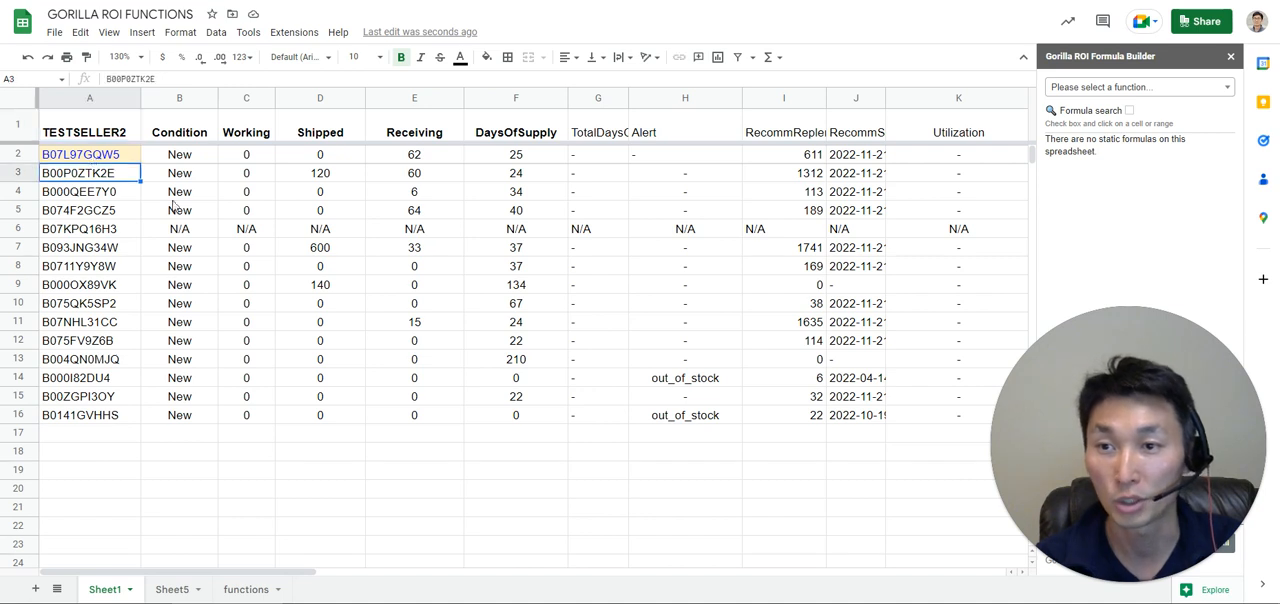
left_click(98, 160)
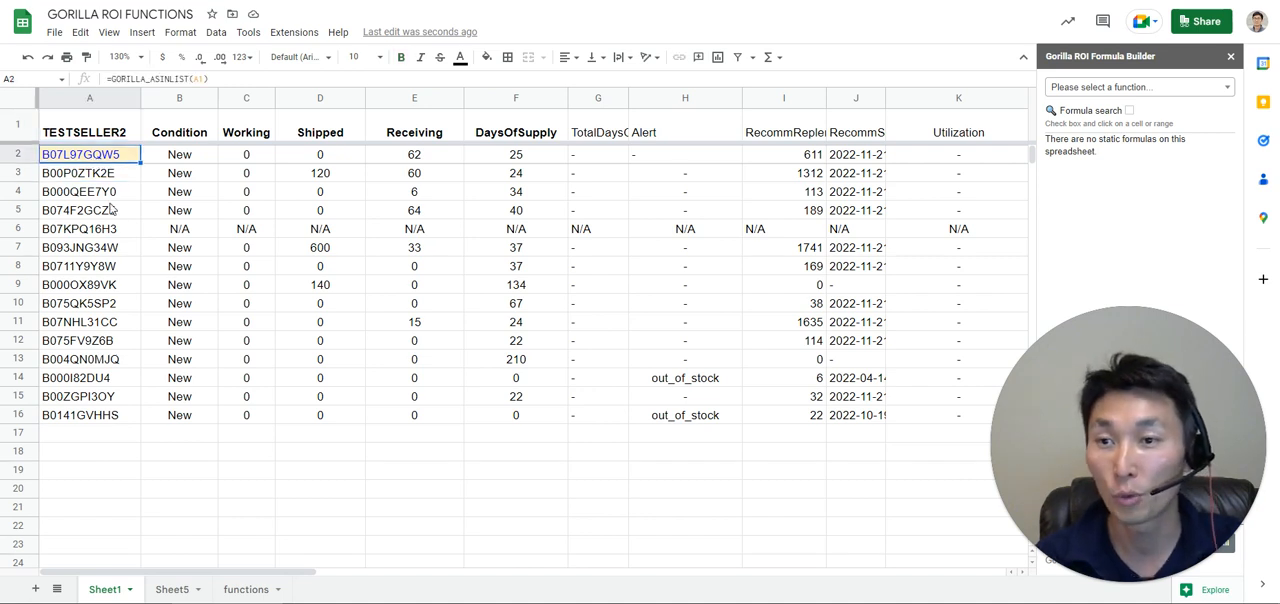
left_click(97, 99)
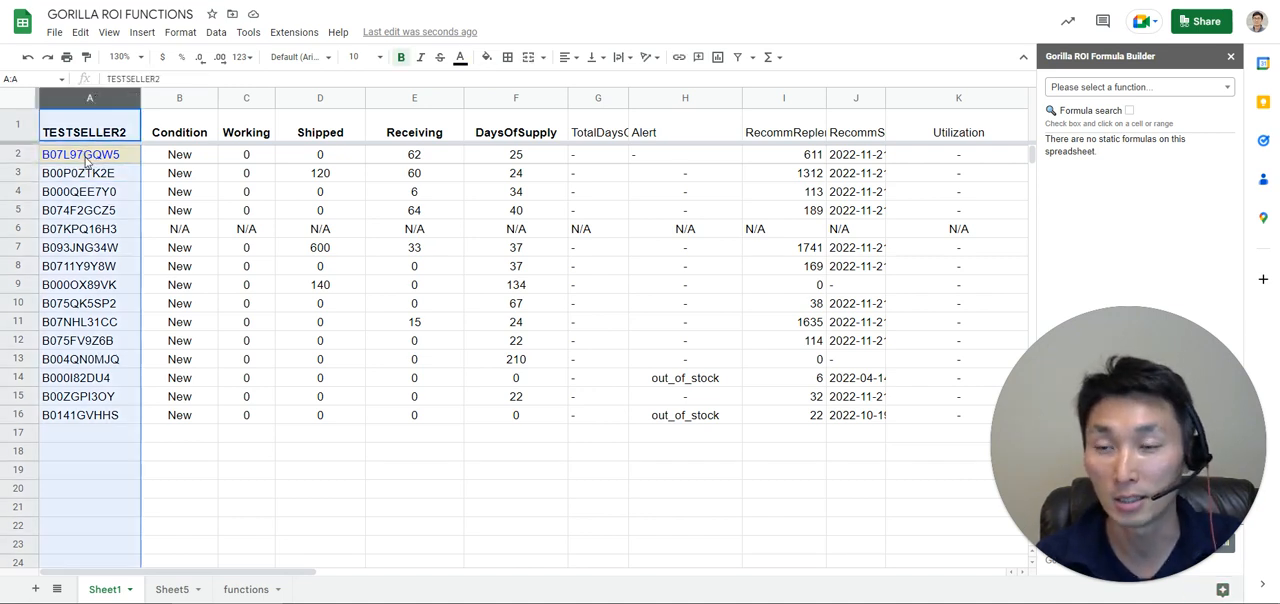
left_click(128, 157)
double_click(120, 157)
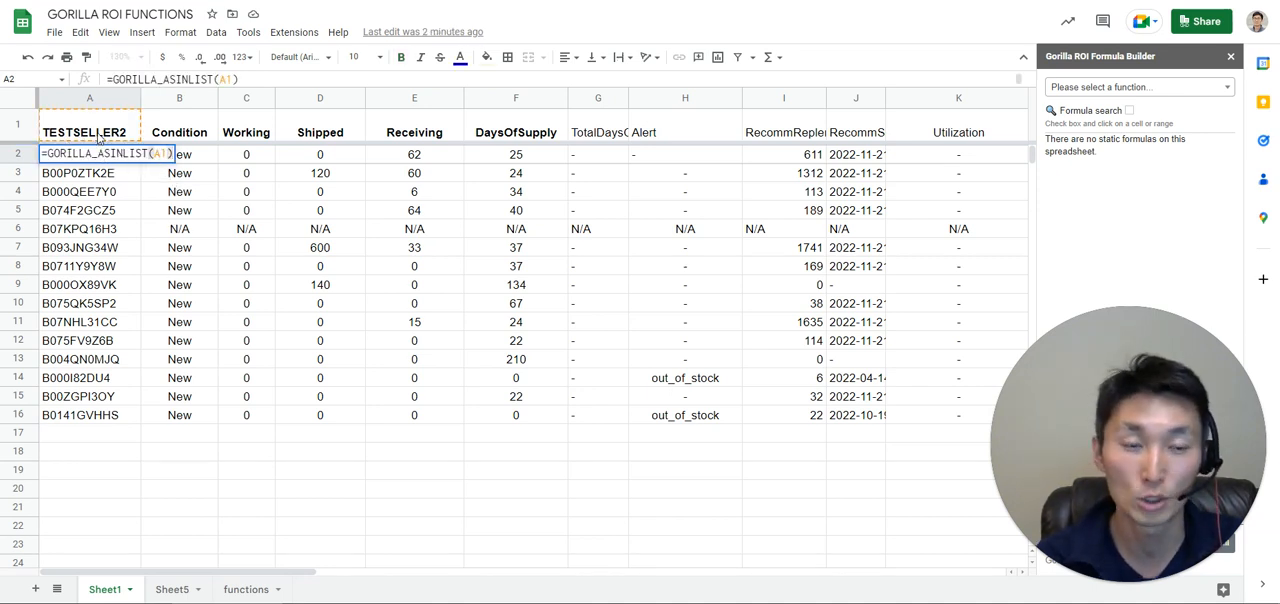
key("Escape")
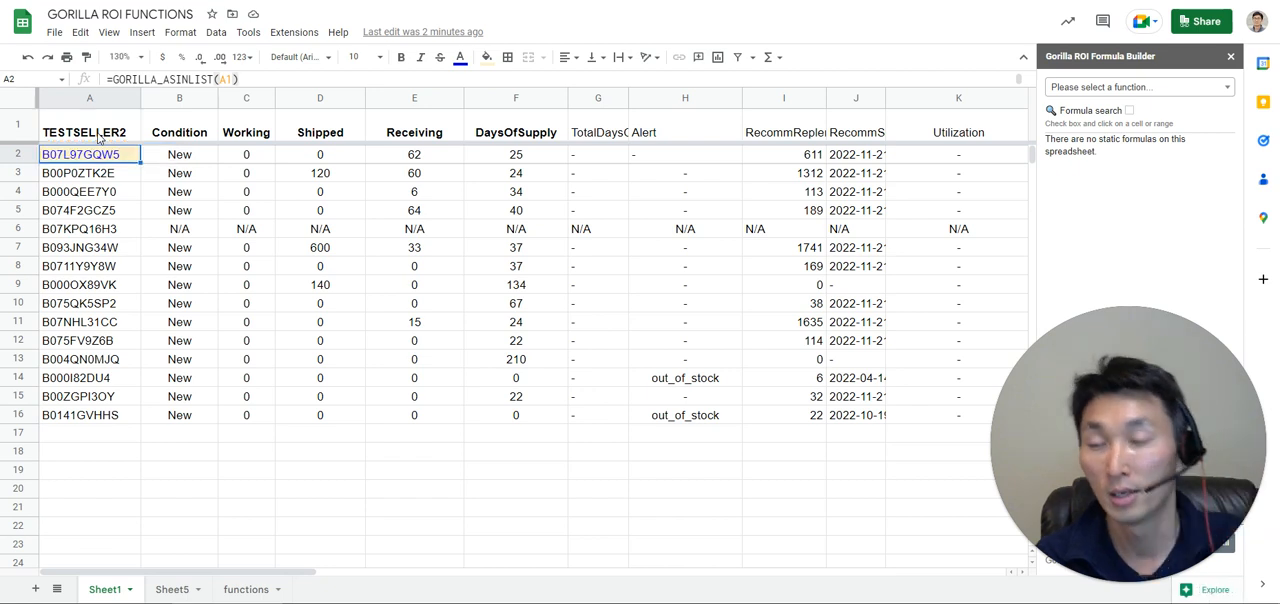
Examine the inventory restock formula in B1 and the output range B1:K16 that it fills.
left_click(197, 135)
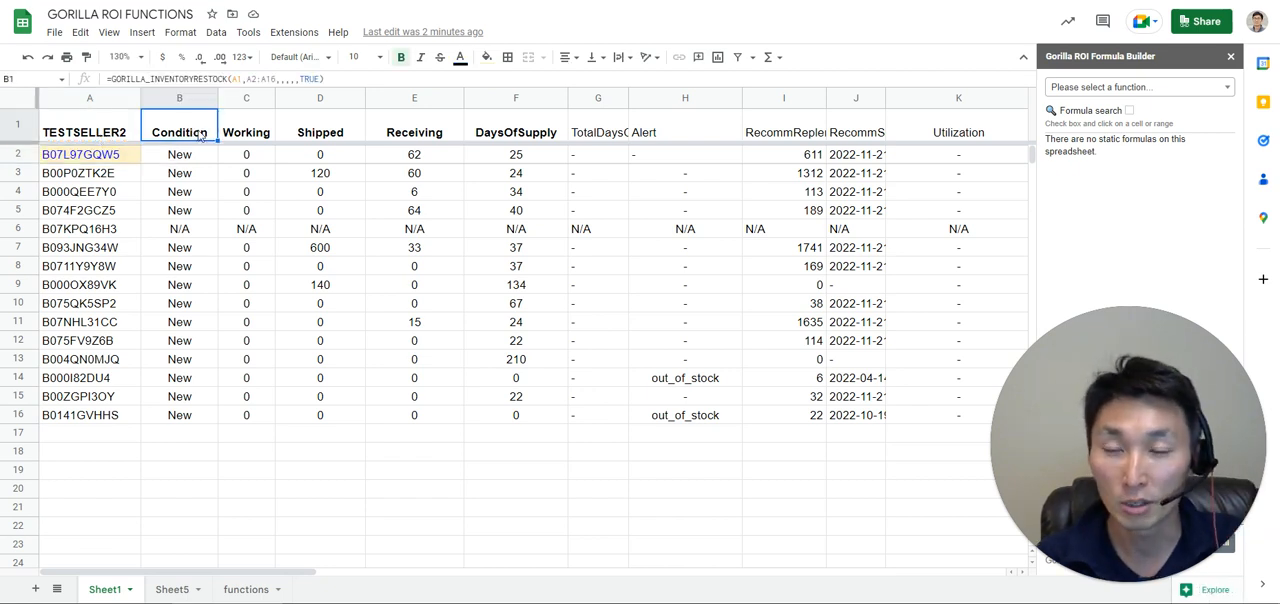
double_click(190, 121)
key("Escape")
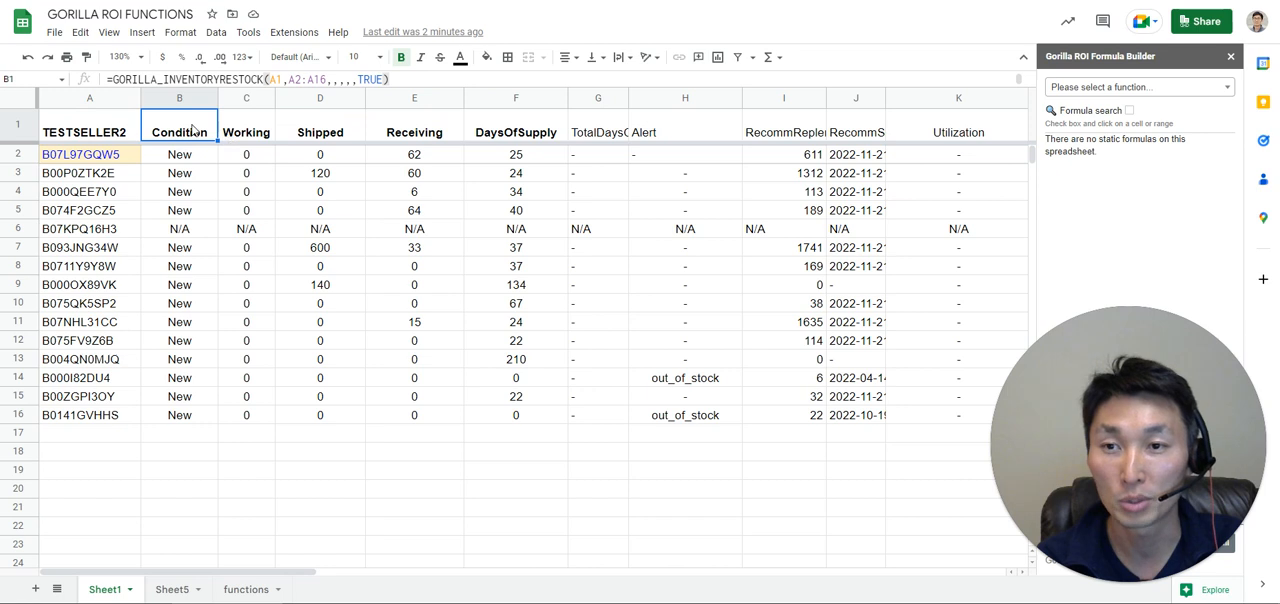
key("shift+Right")
key("shift+Right")
key("shift+Right")
key("shift+Right")
key("shift+Right")
key("shift+Right")
key("shift+Right")
key("shift+Right")
key("shift+Right")
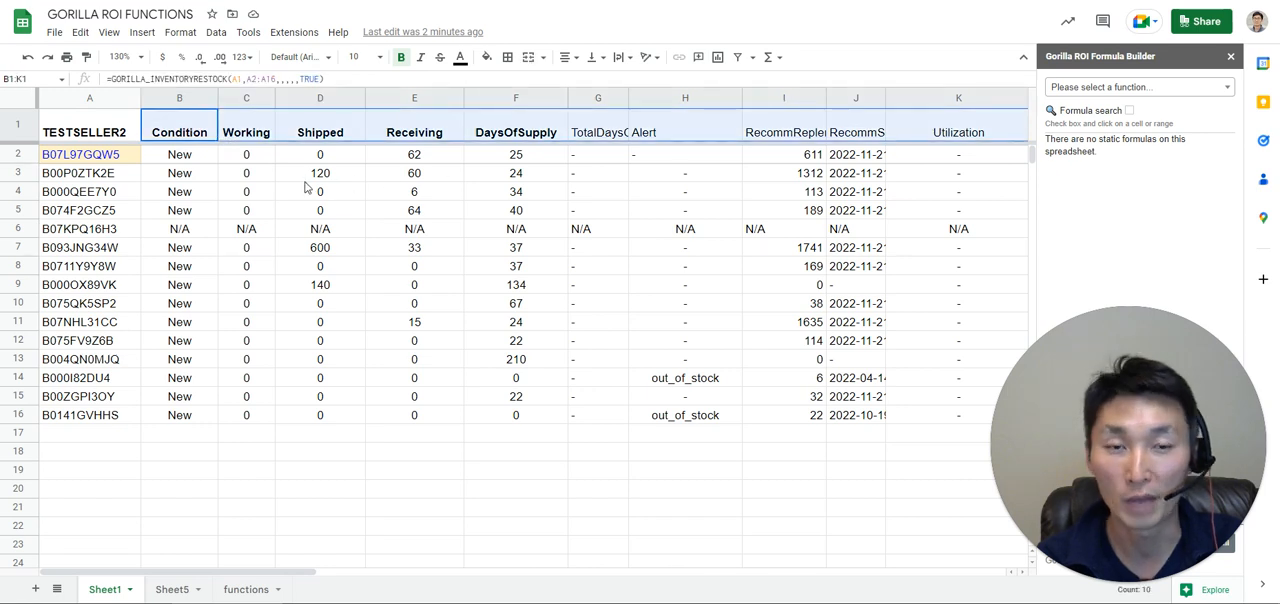
left_click(172, 130)
double_click(172, 130)
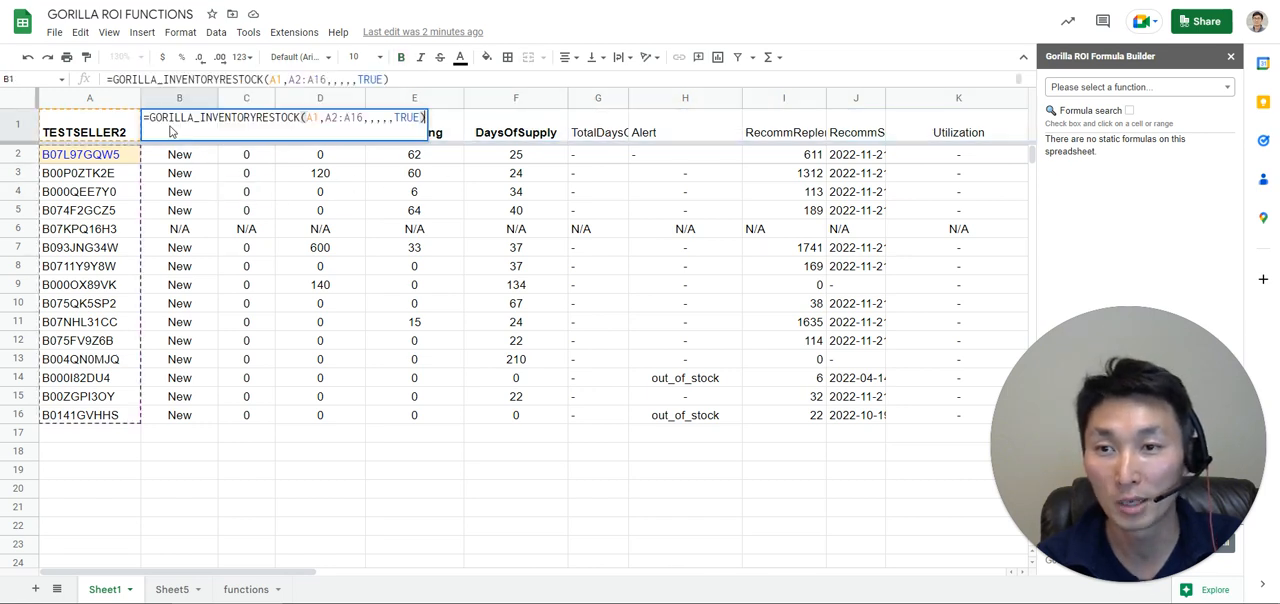
key("Escape")
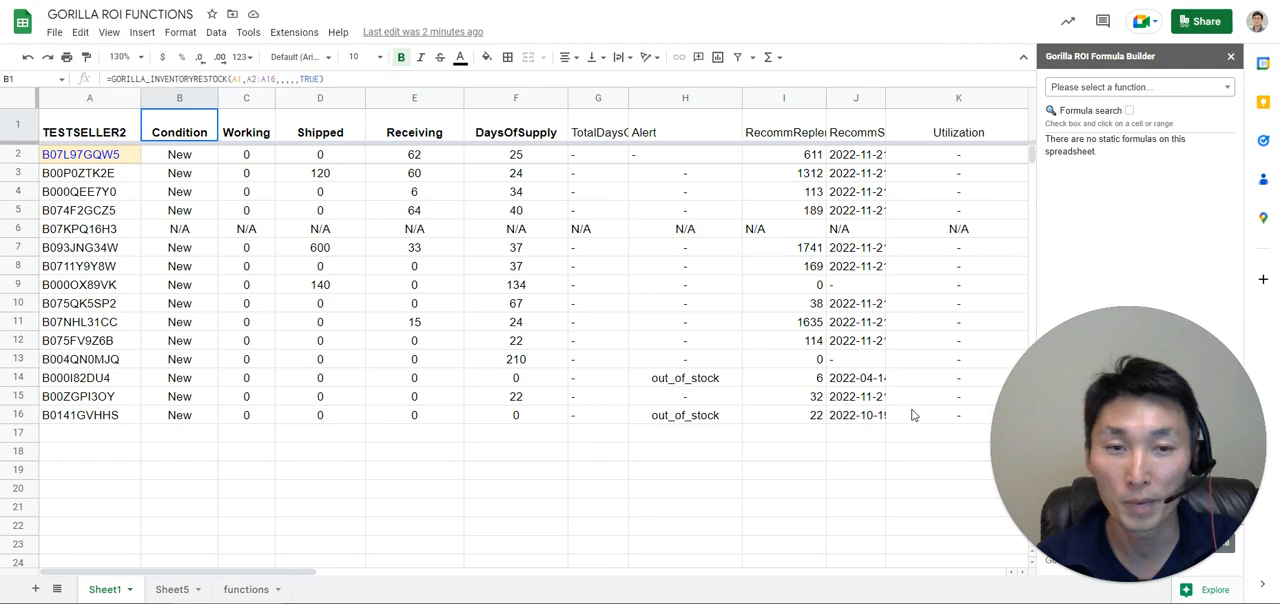
left_click(927, 417, "shift")
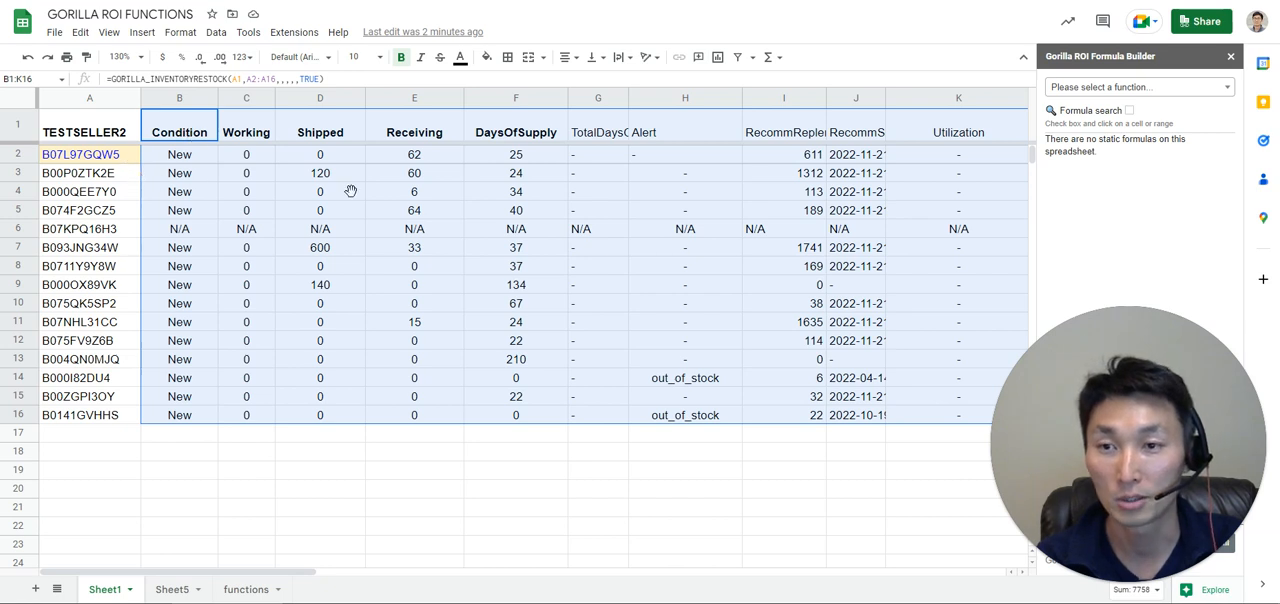
Clear the formula in B1 and start a new GORILLA_INVENTORYRESTOCK formula with A1 as the seller ID.
left_click(200, 139)
key("Delete")
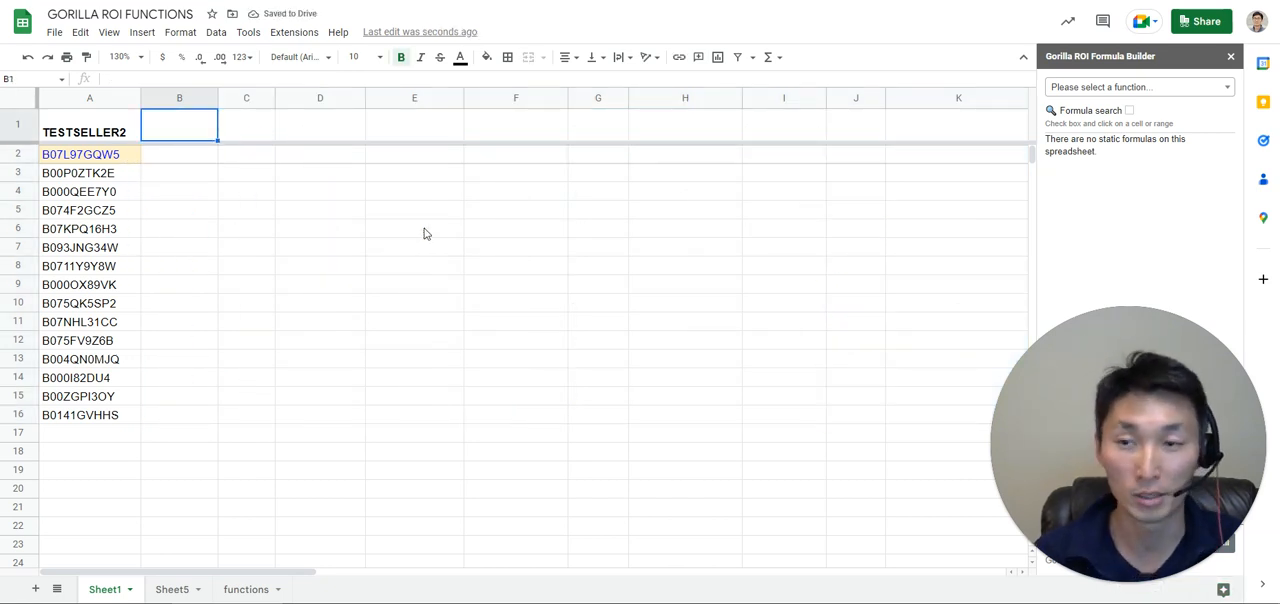
type("=gorill")
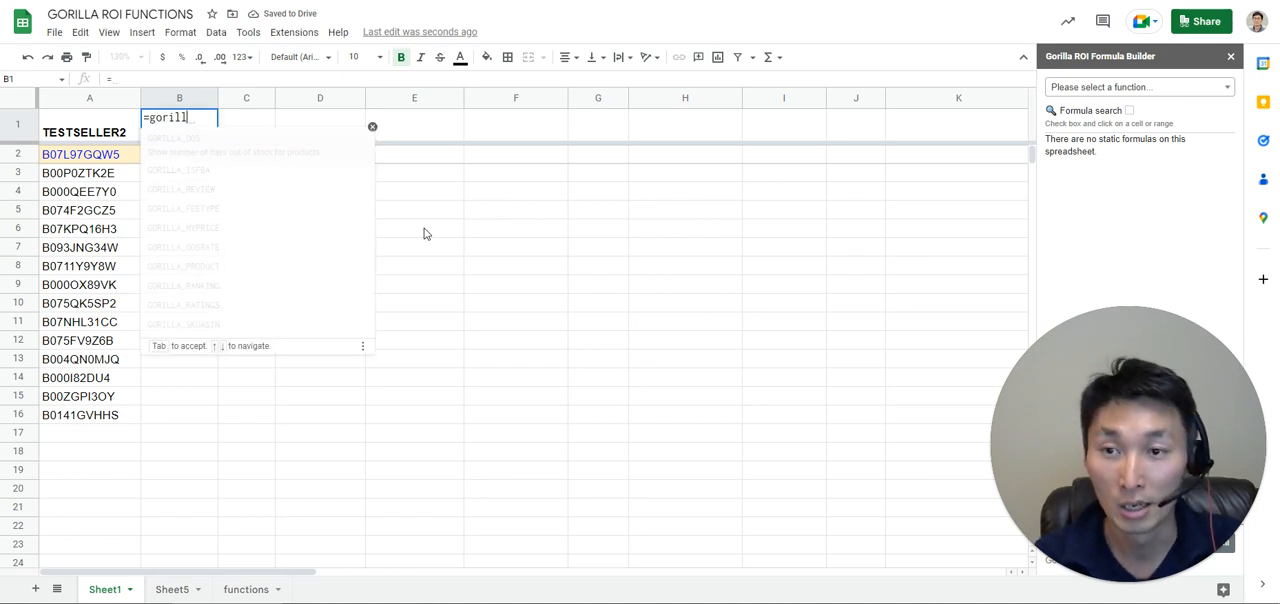
type("a_inven")
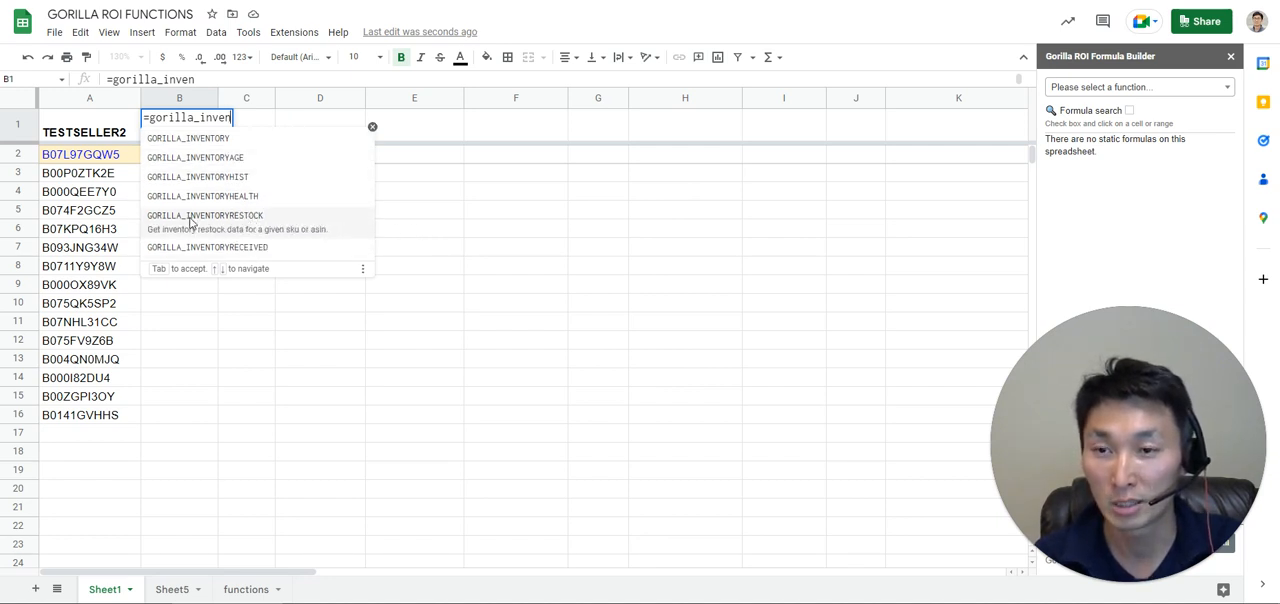
left_click(190, 222)
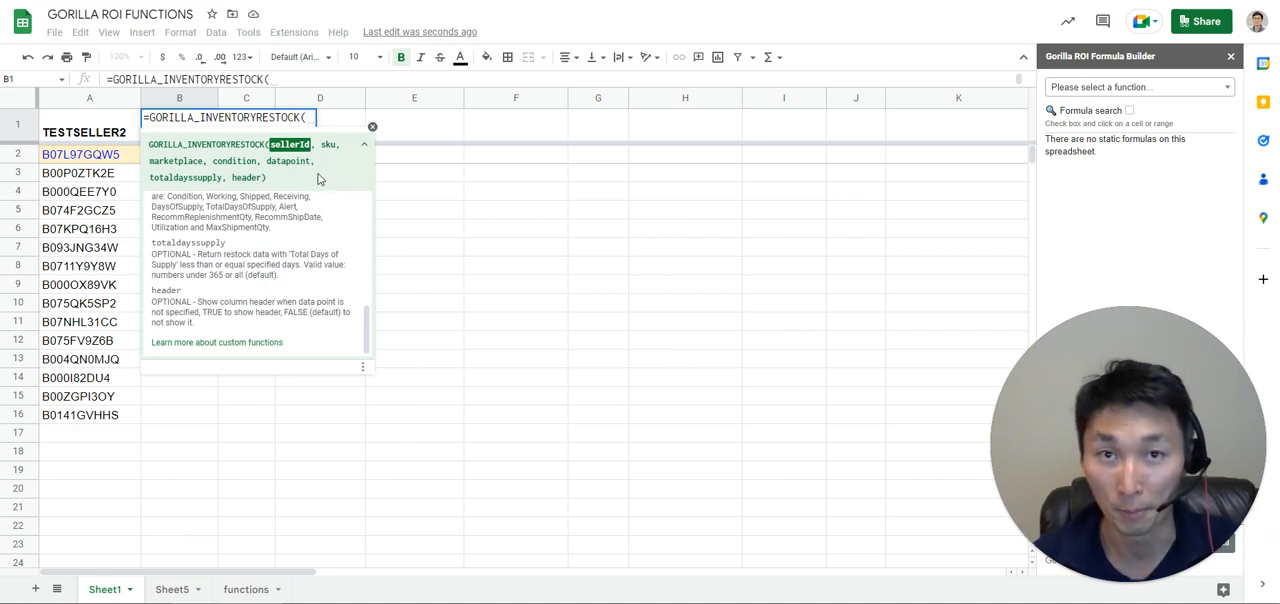
left_click(70, 132)
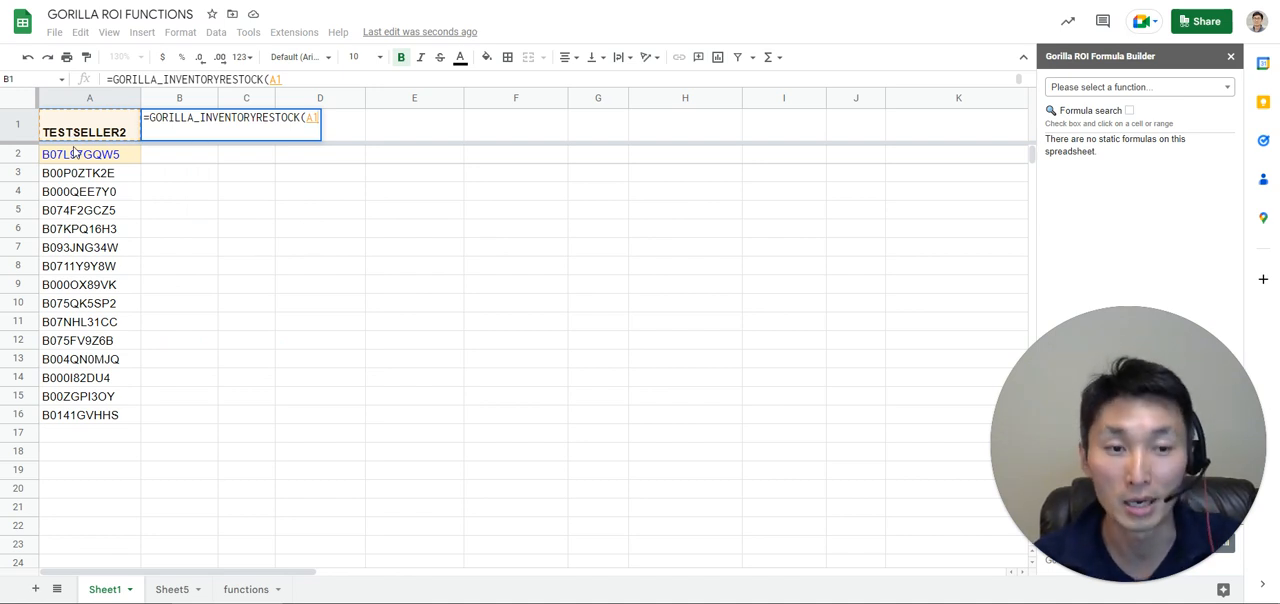
type(",")
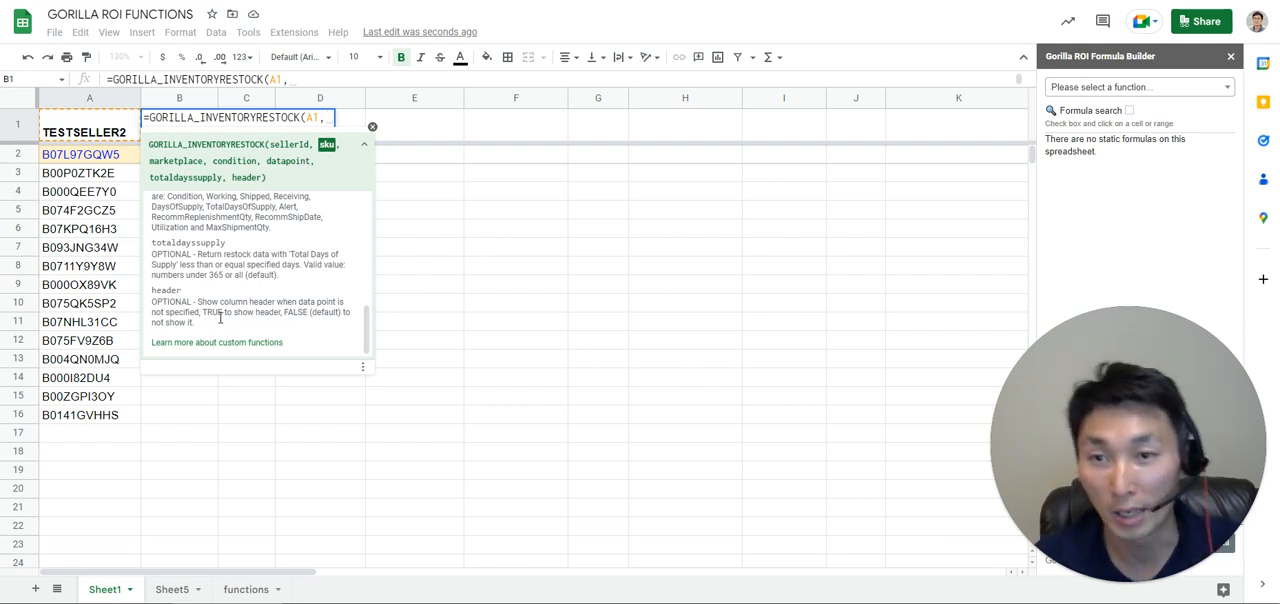
Read the function help on the sku and marketplace arguments.
scroll(225, 300, "up", 5)
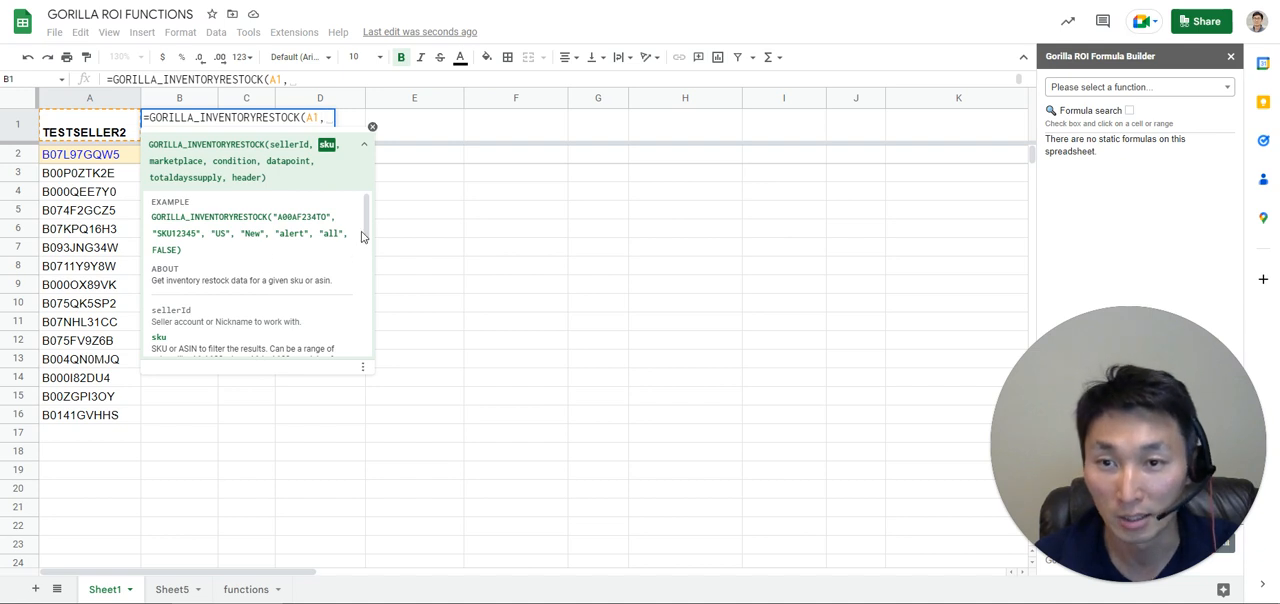
scroll(366, 250, "down", 3)
left_click_drag(367, 260, 367, 263)
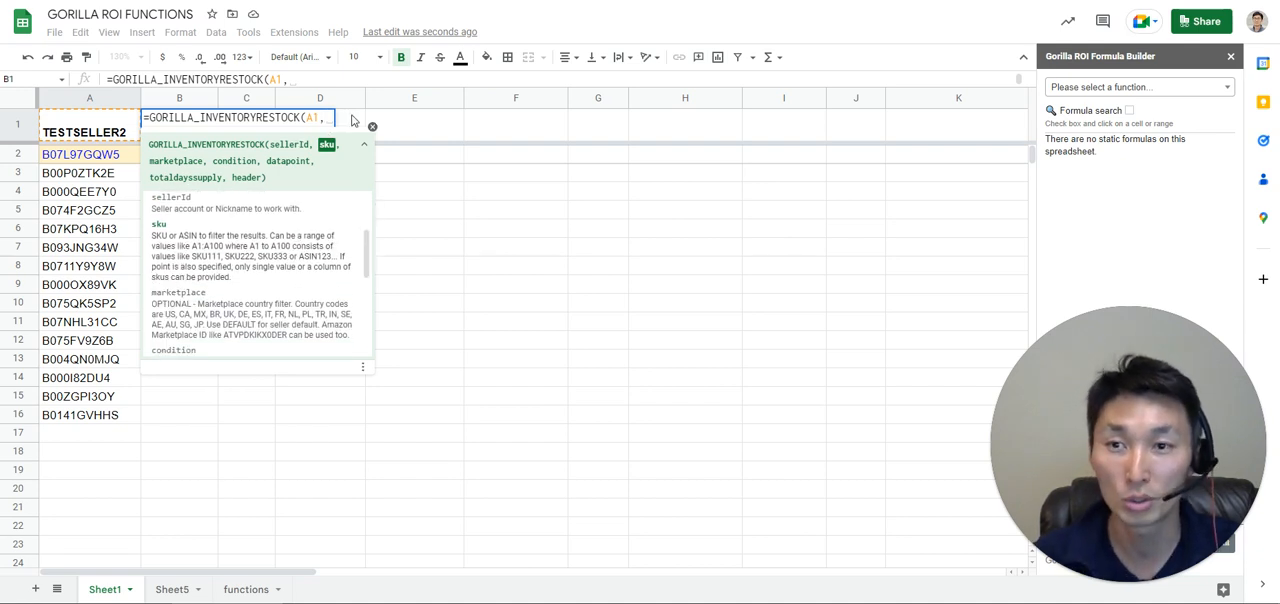
left_click_drag(367, 258, 367, 256)
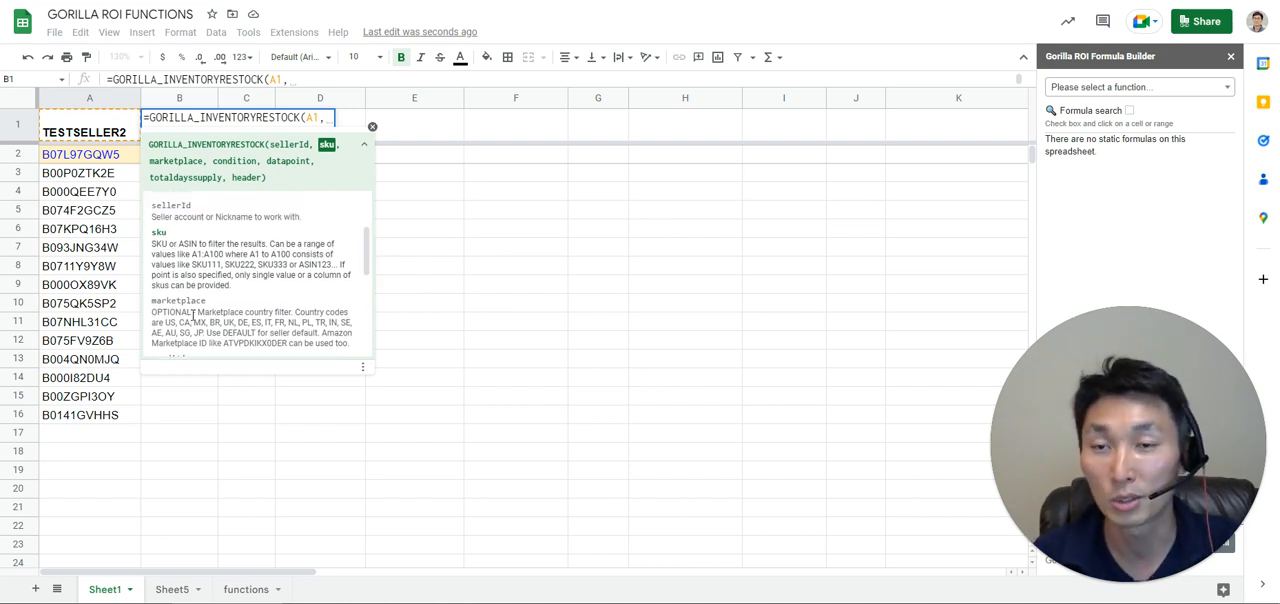
left_click_drag(195, 317, 150, 315)
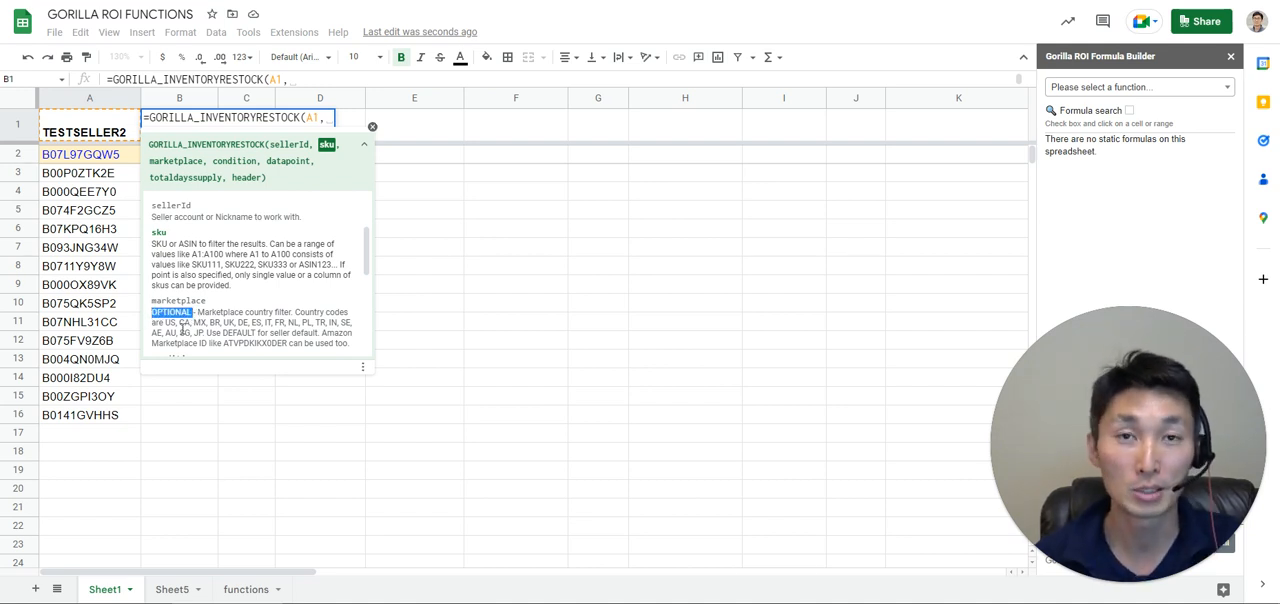
left_click(176, 243)
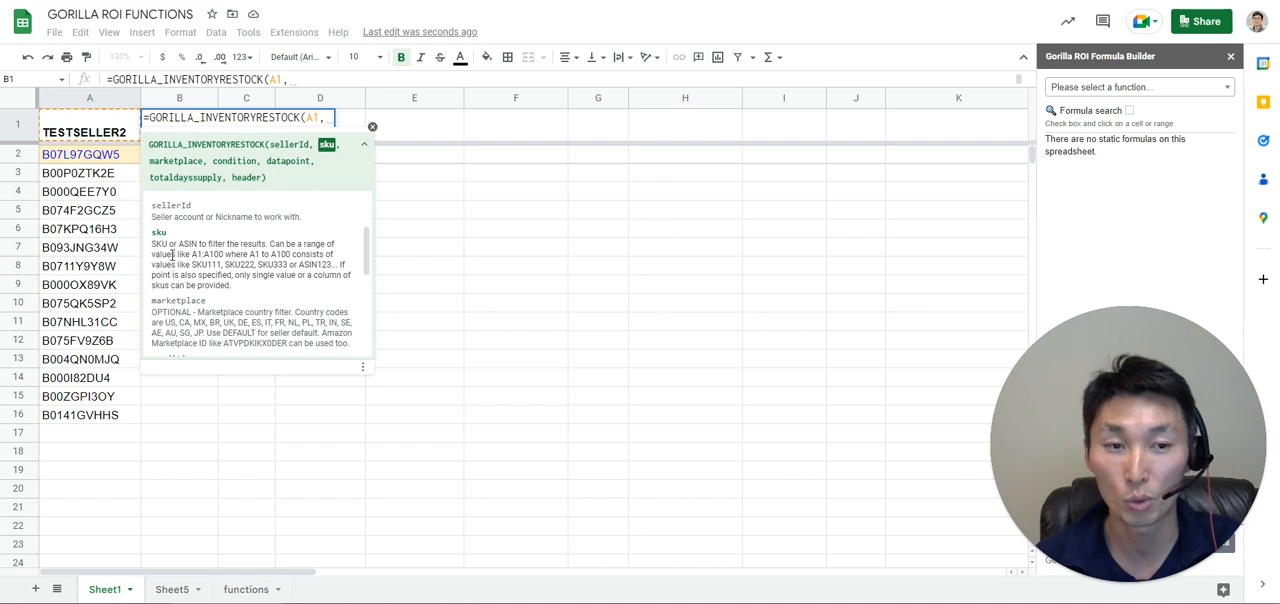
triple_click(155, 243)
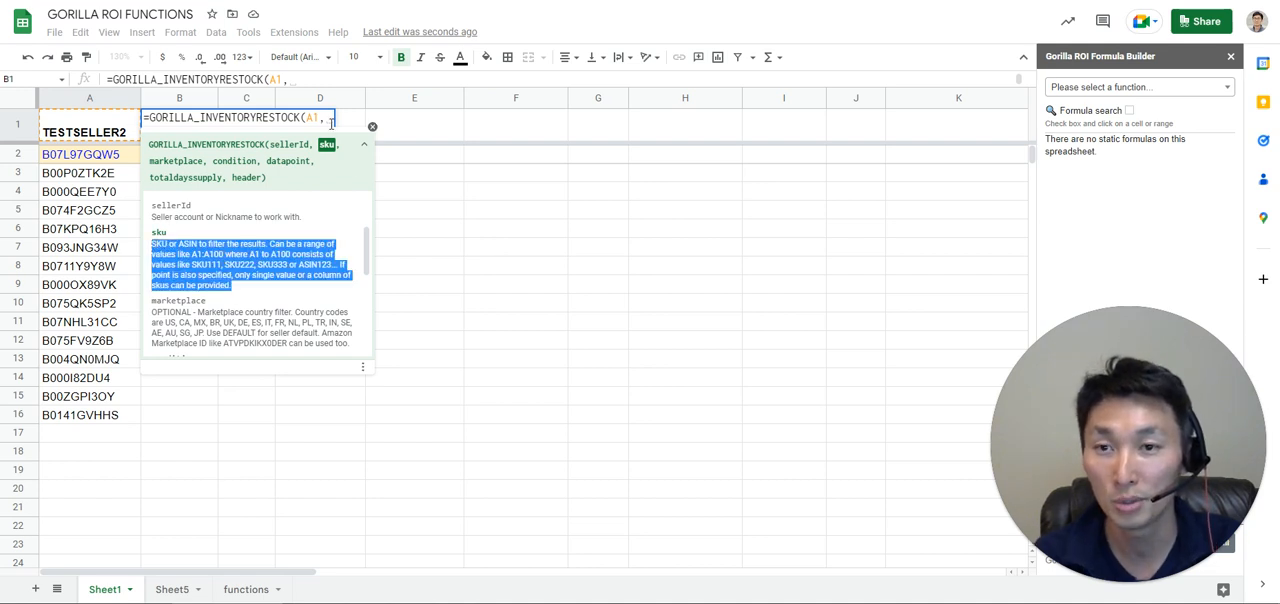
left_click(325, 118)
left_click(94, 155)
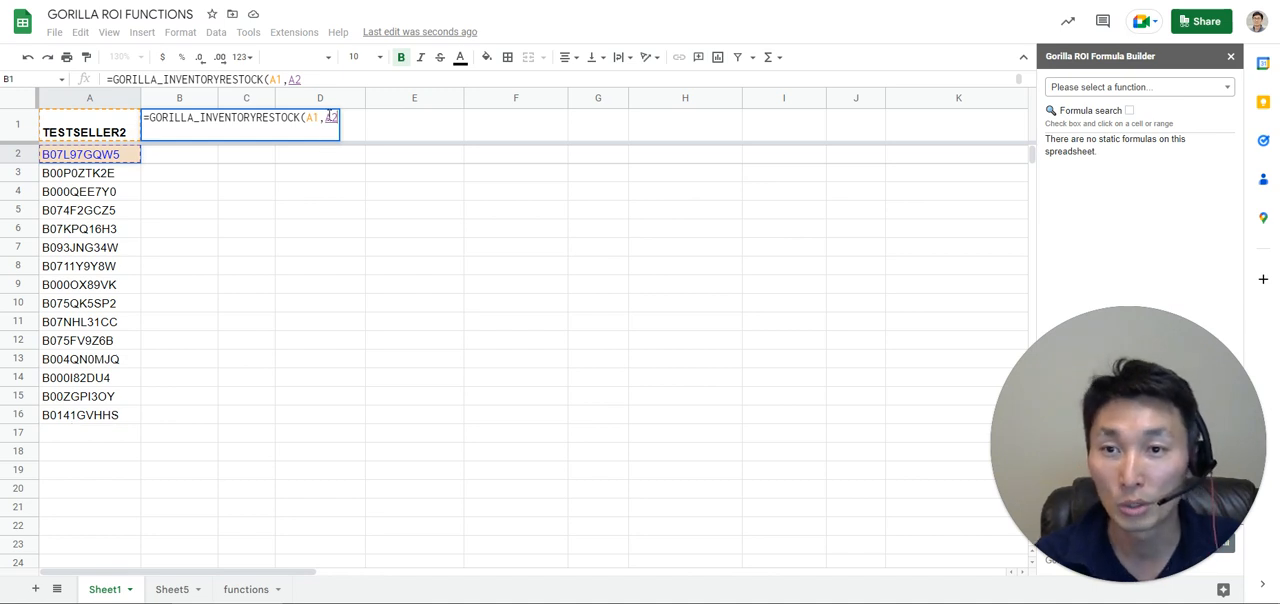
left_click(339, 118)
key("BackSpace")
key("BackSpace")
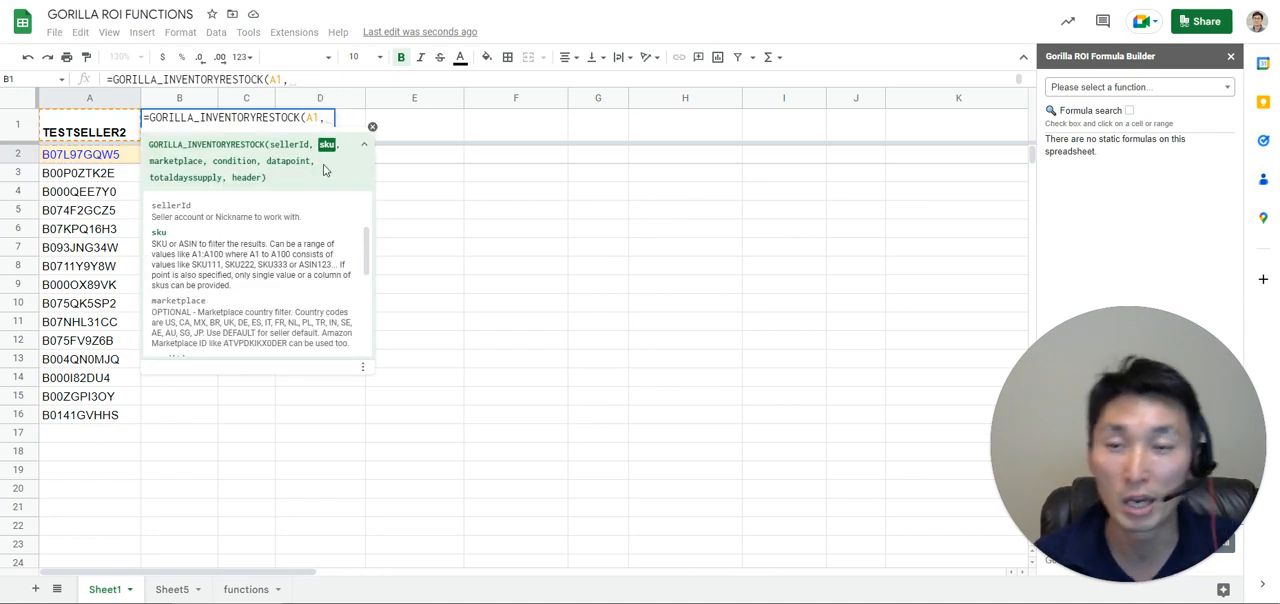
Set the sku argument of the B1 formula to the ASIN range A2:A16.
left_click_drag(80, 160, 84, 266)
left_click_drag(88, 377, 90, 415)
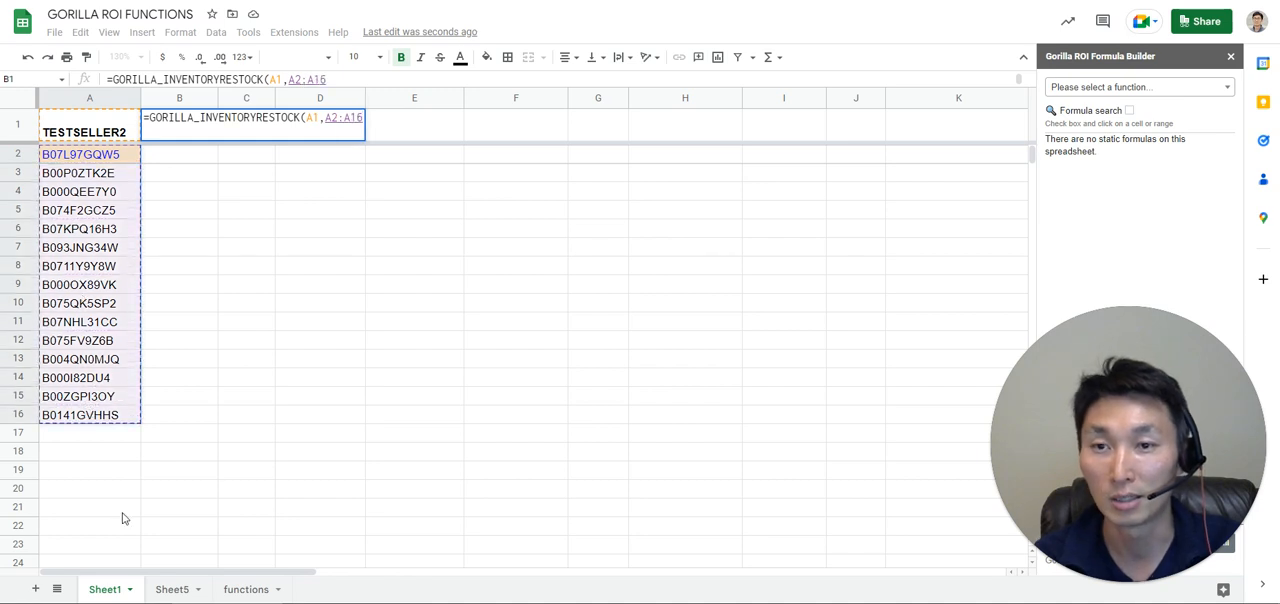
type(")")
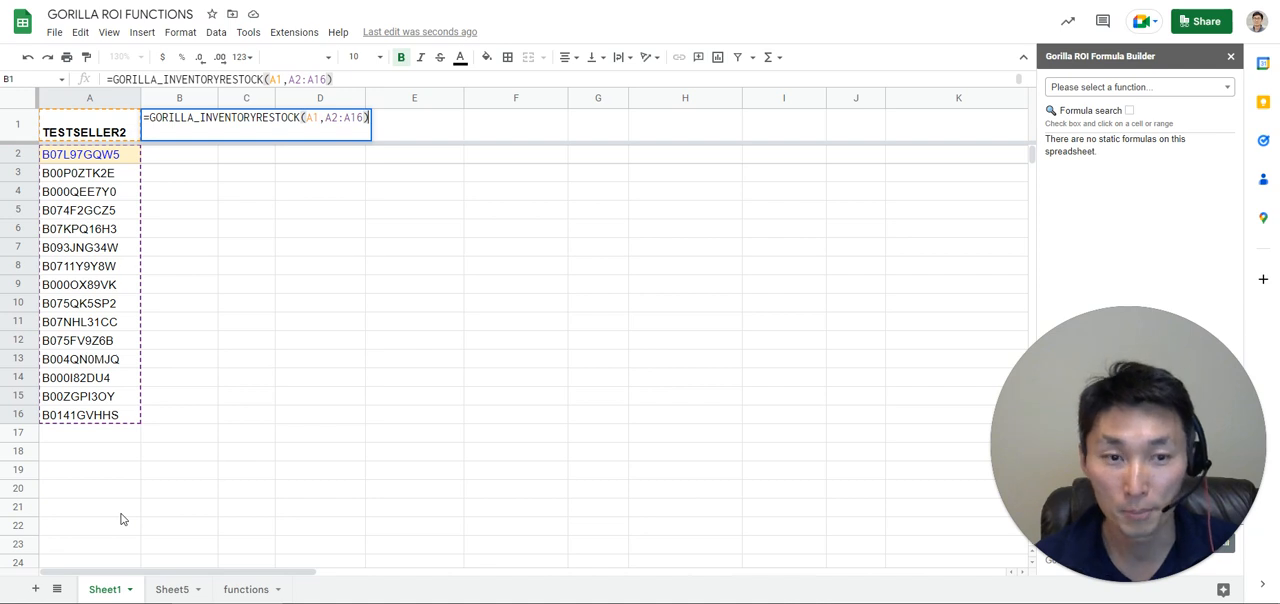
key("BackSpace")
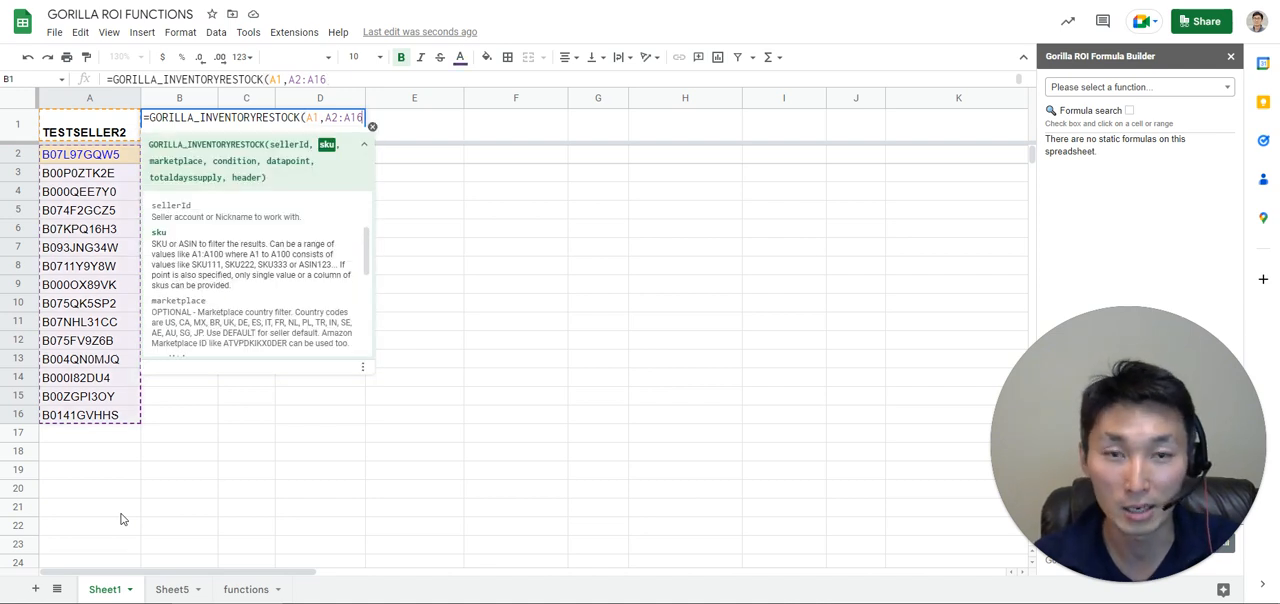
Leave the marketplace, condition, datapoint and totaldayssupply arguments of the B1 formula blank.
type(",")
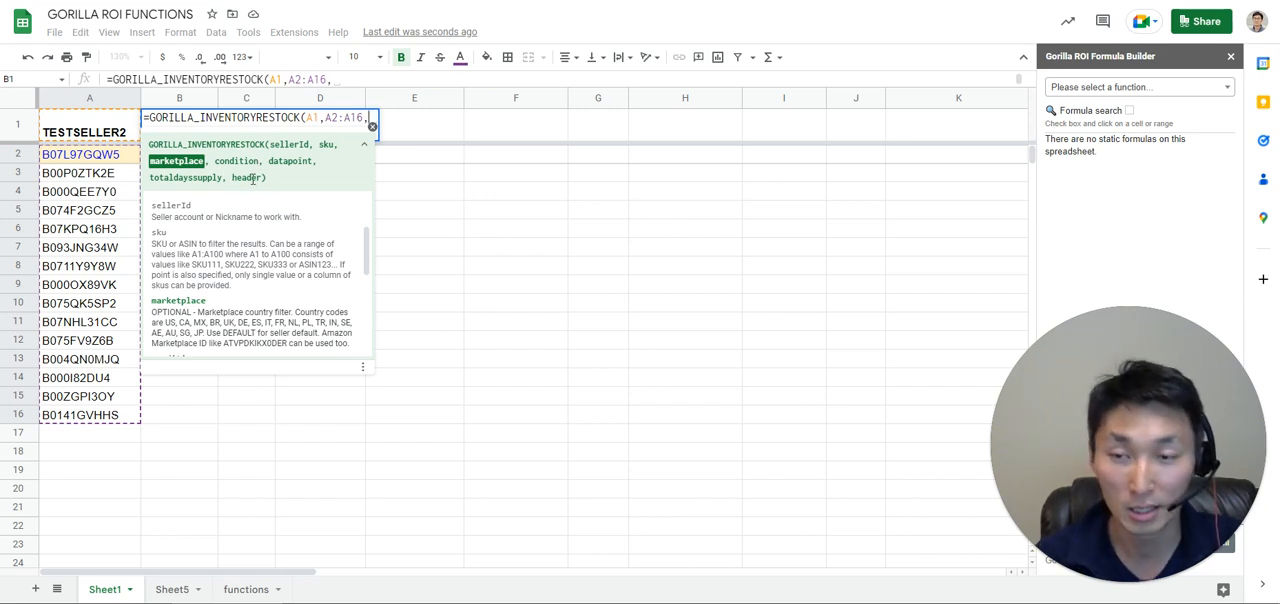
type(",,")
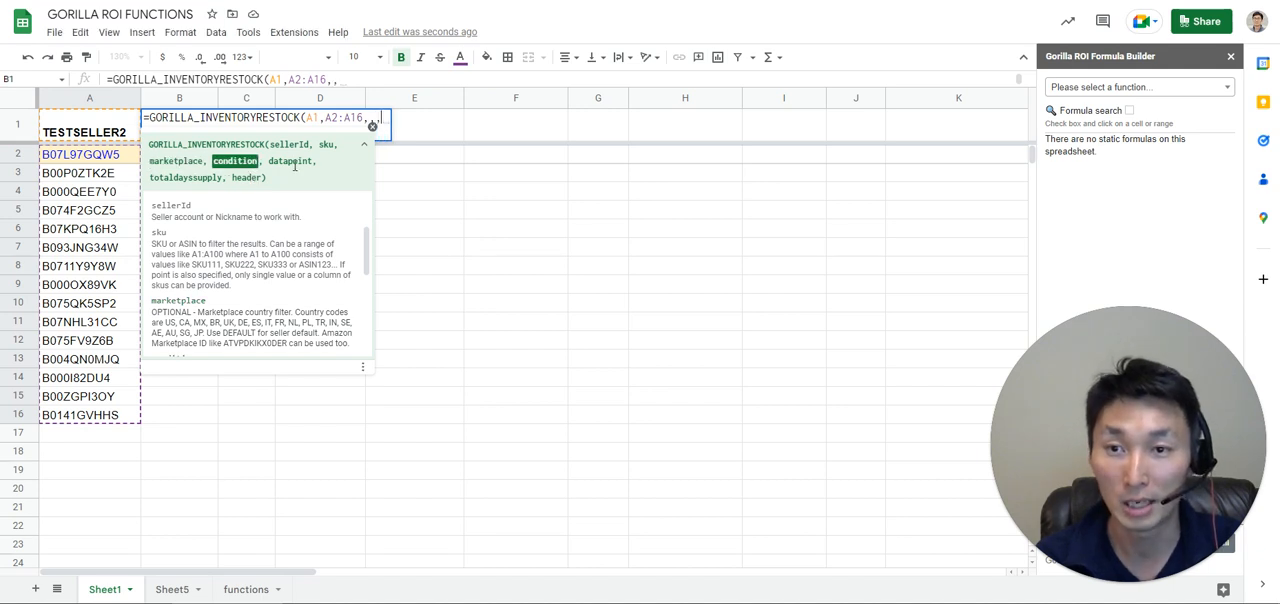
type(",")
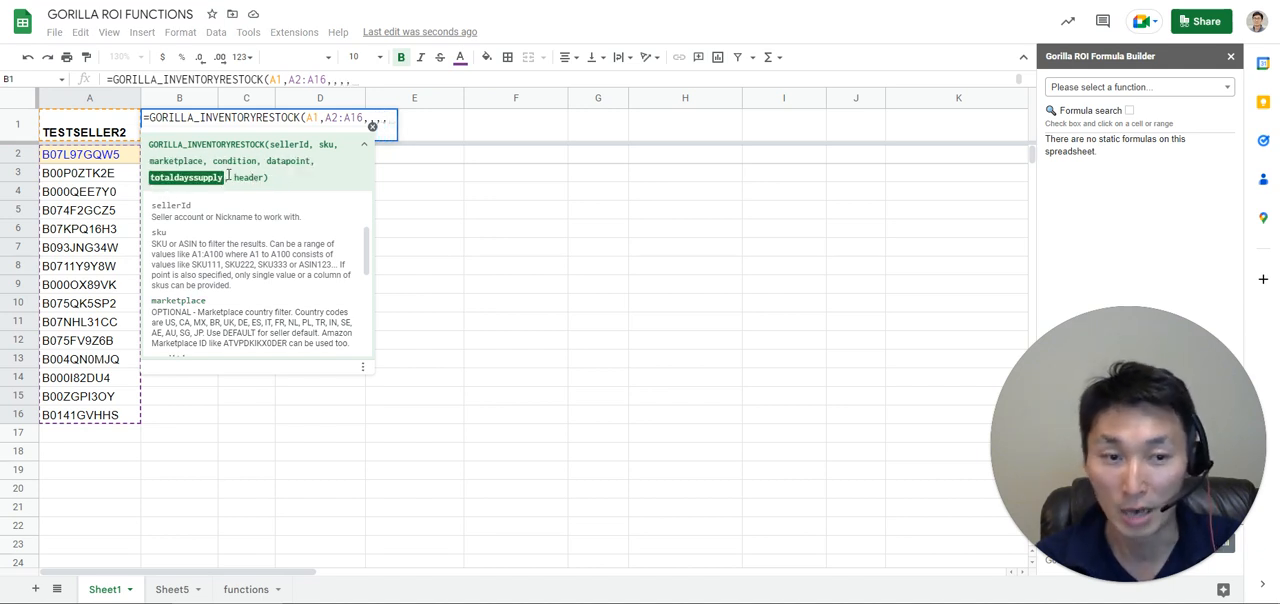
scroll(320, 250, "down", 5)
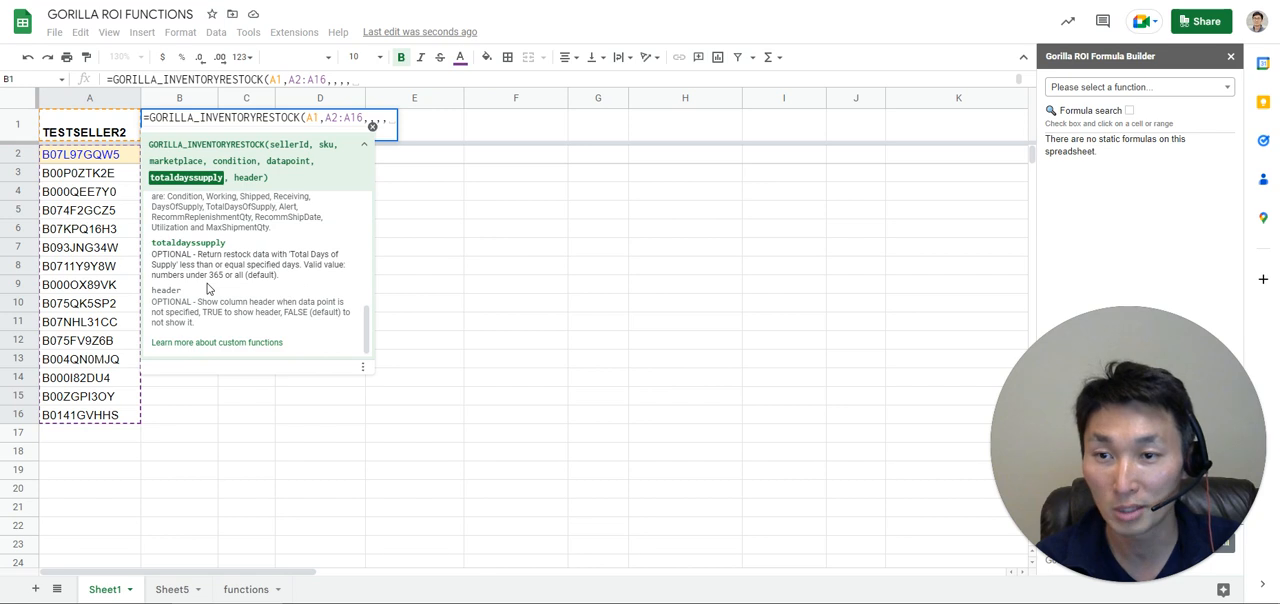
scroll(178, 293, "up", 5)
type(",")
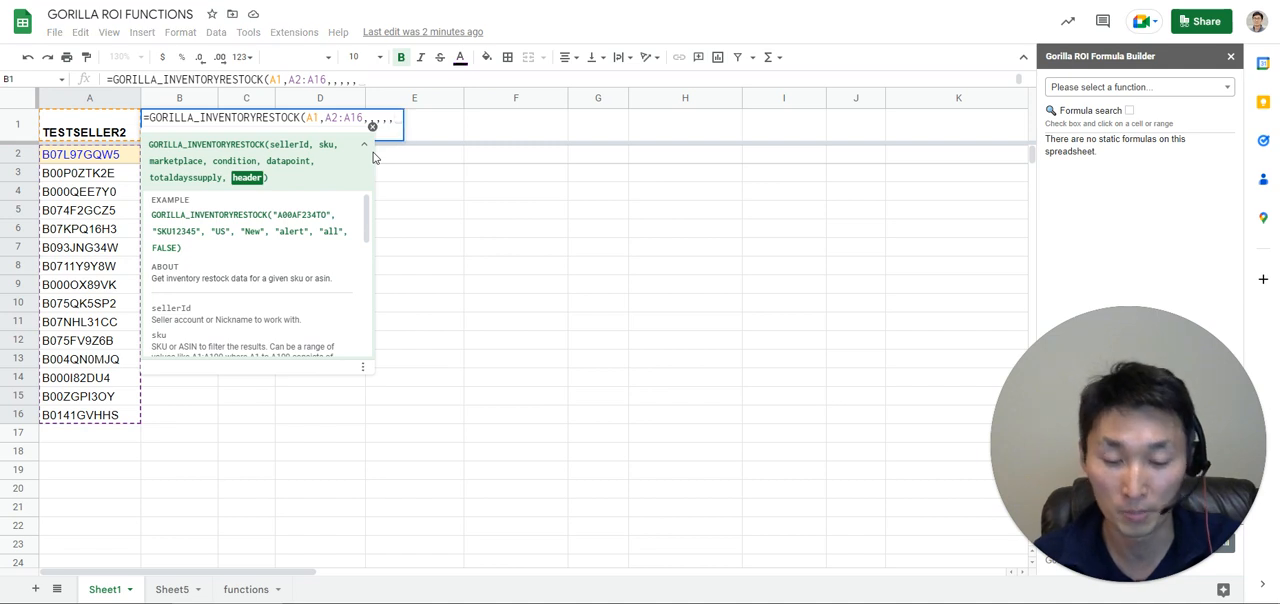
type("TRUE")
Set the header argument of the B1 formula to TRUE and enter the completed formula.
scroll(339, 216, "down", 5)
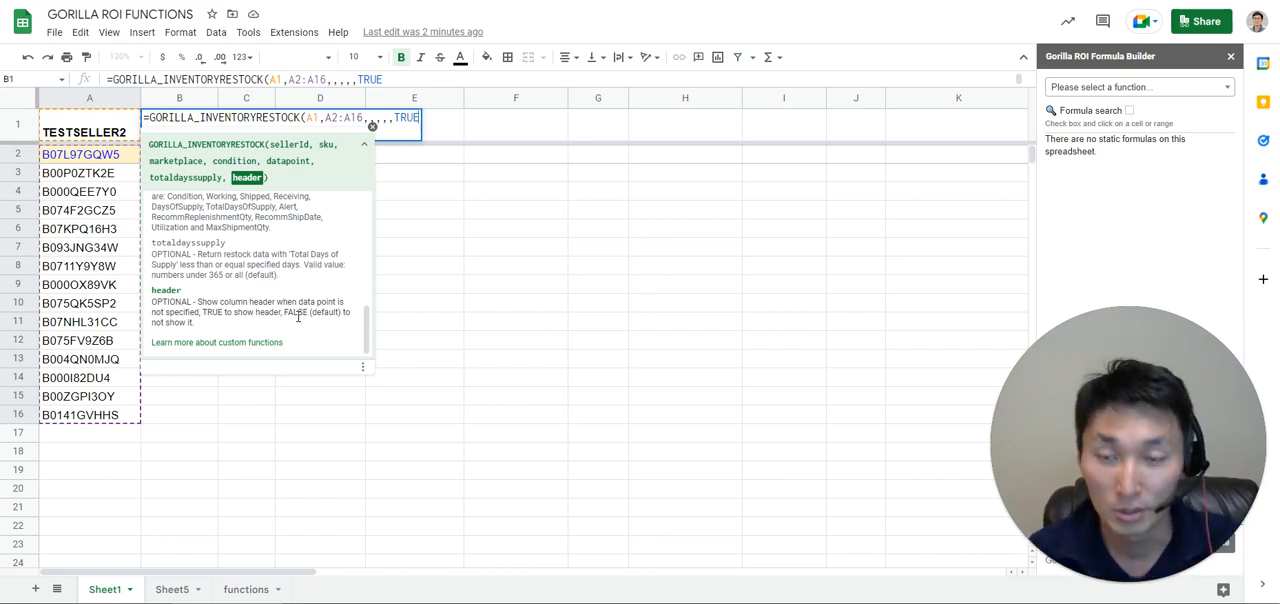
type(")")
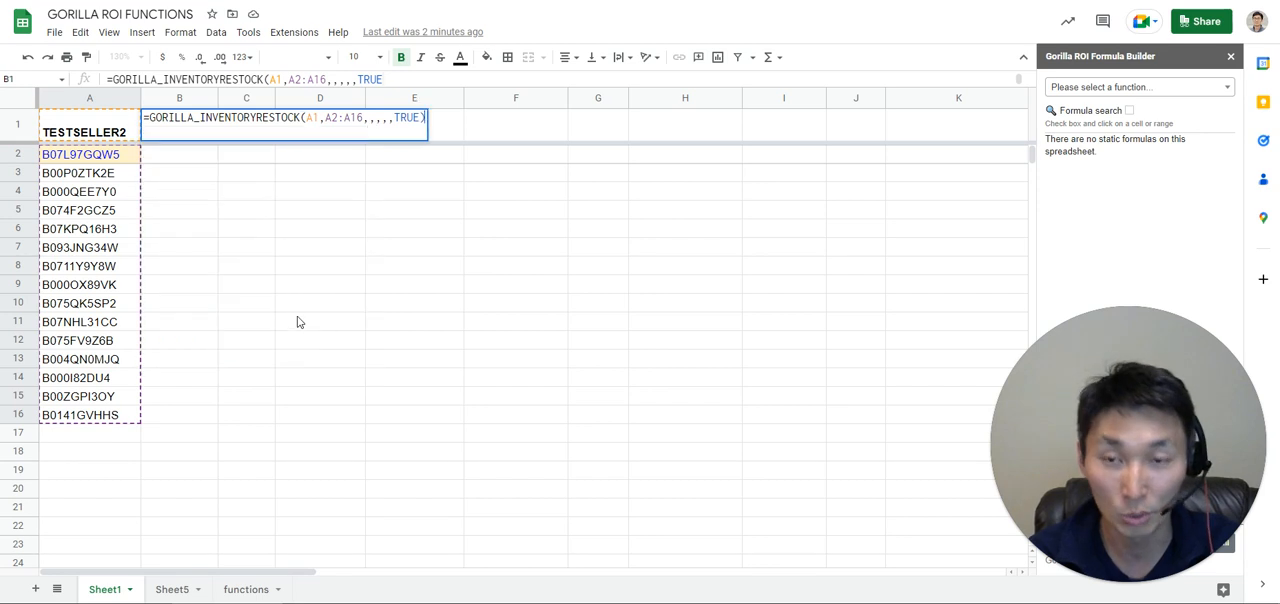
key("Return")
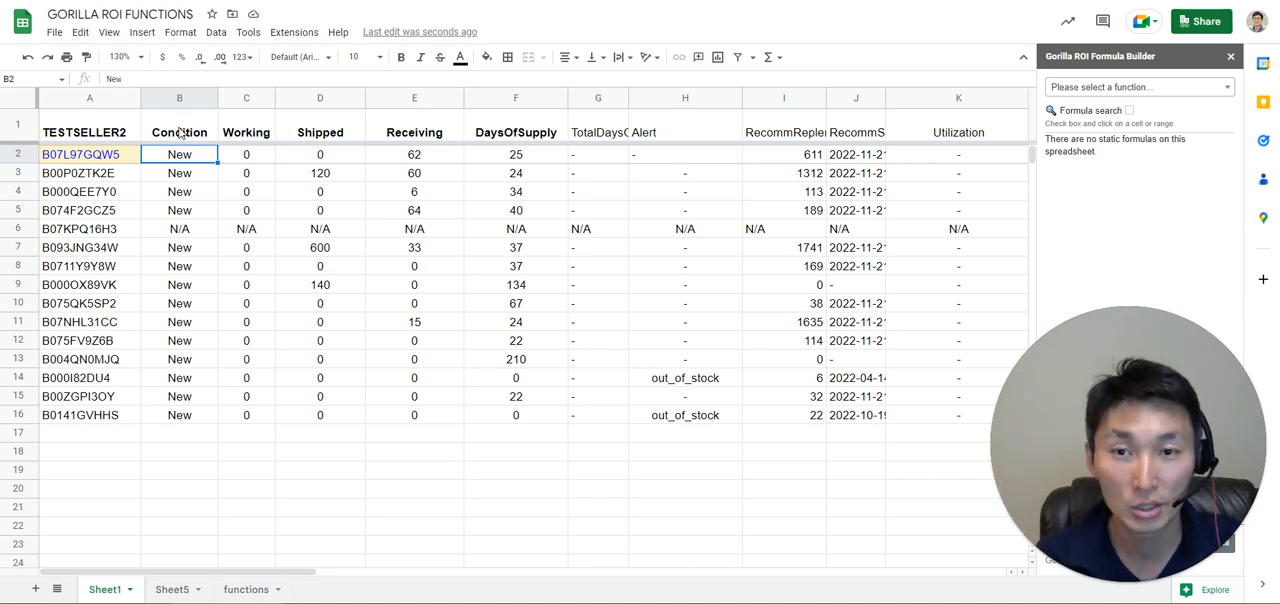
Examine the Condition, DaysOfSupply, RecommReplenishmentQty and RecommShipDate columns of the restock output.
left_click_drag(182, 138, 192, 317)
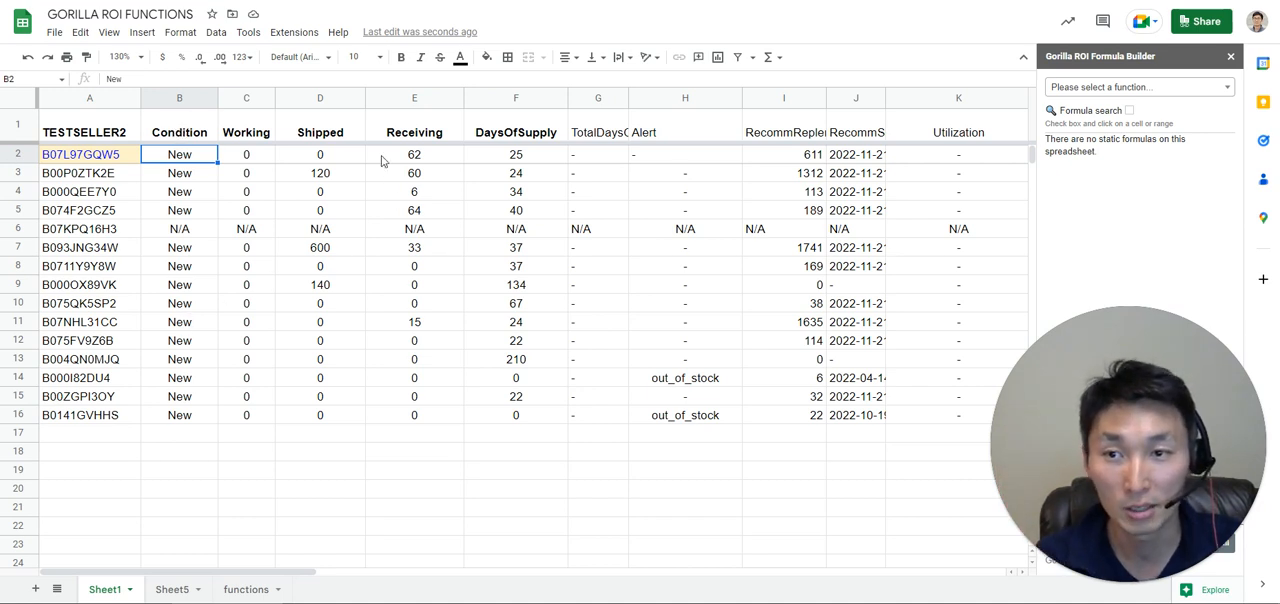
left_click(516, 132)
left_click(797, 132)
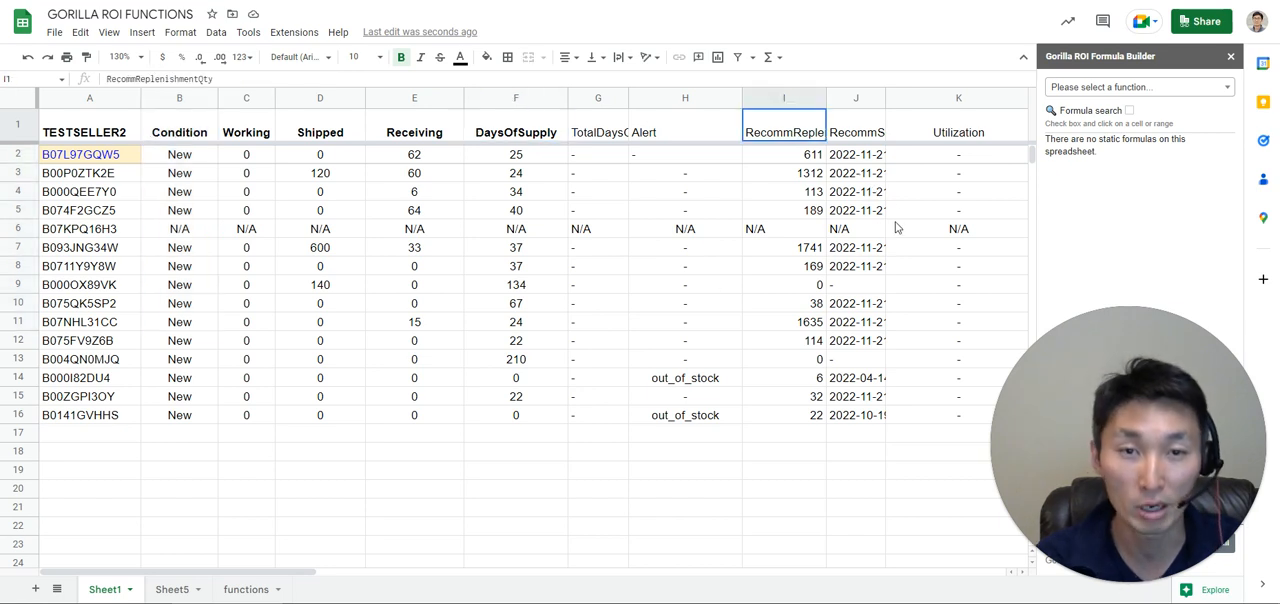
left_click(860, 137)
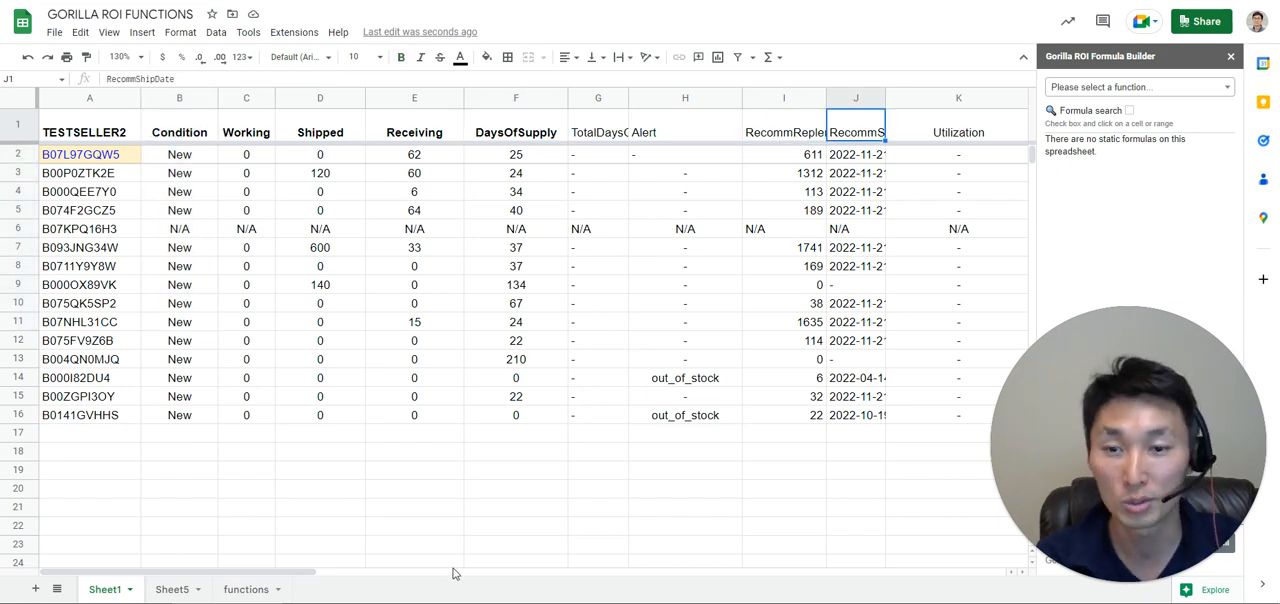
left_click_drag(265, 578, 50, 480)
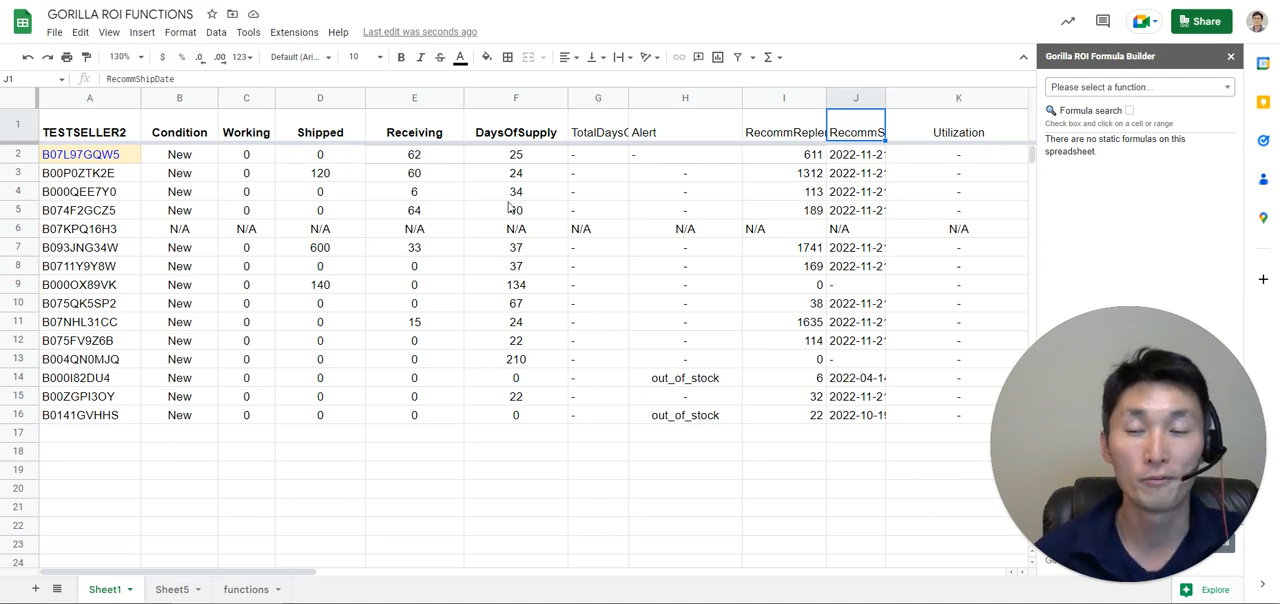
Examine the days of supply and the out_of_stock alerts for individual ASIN rows.
left_click(80, 206)
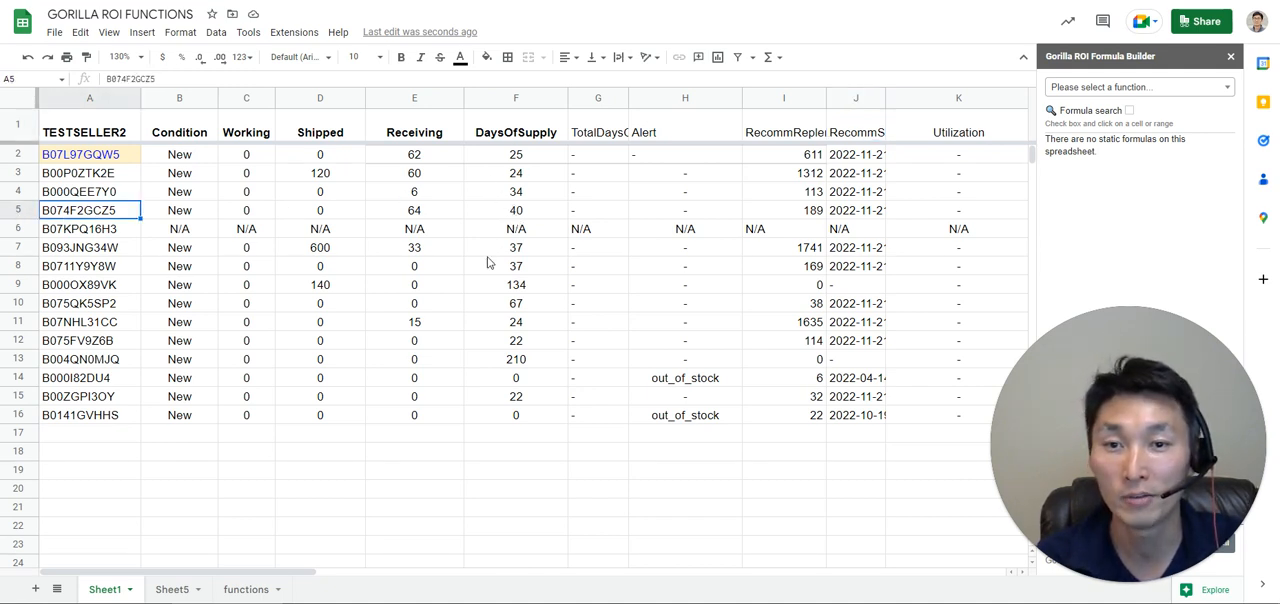
key("shift+space")
left_click(516, 210)
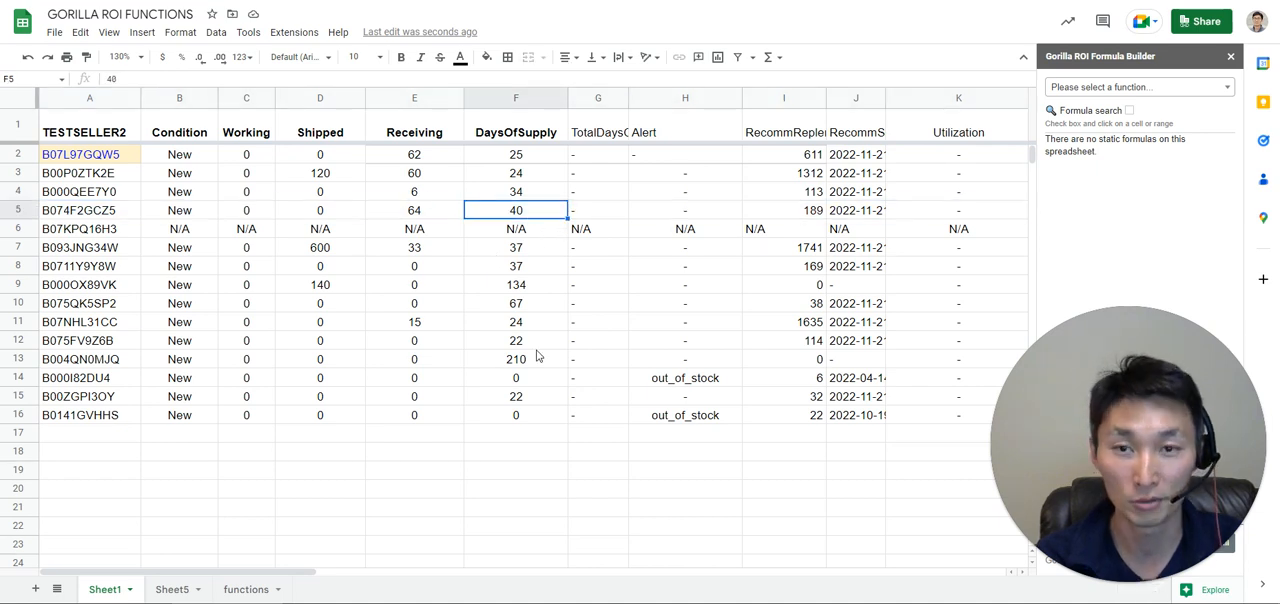
left_click(528, 178)
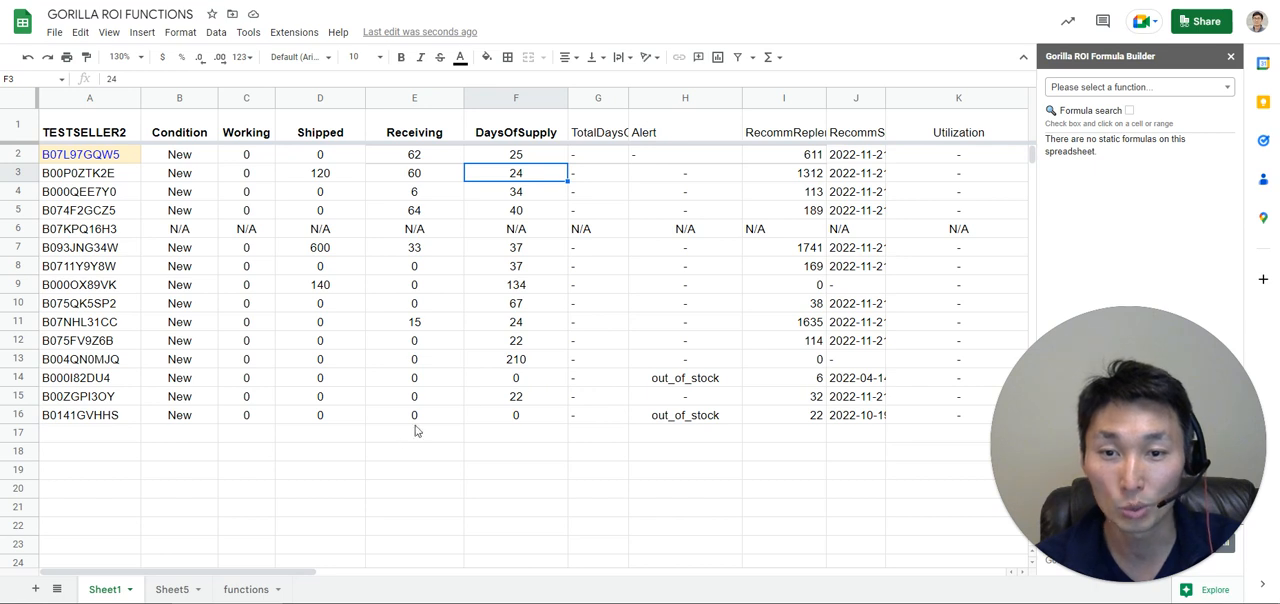
left_click(520, 380)
left_click(662, 415)
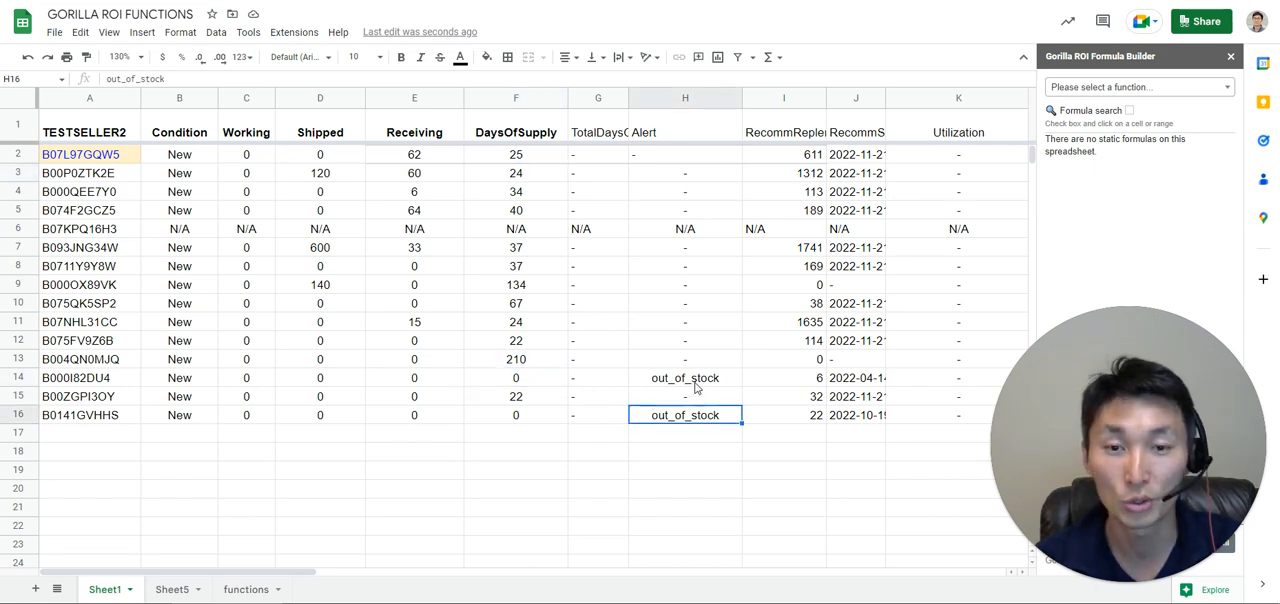
key("Up")
key("Up")
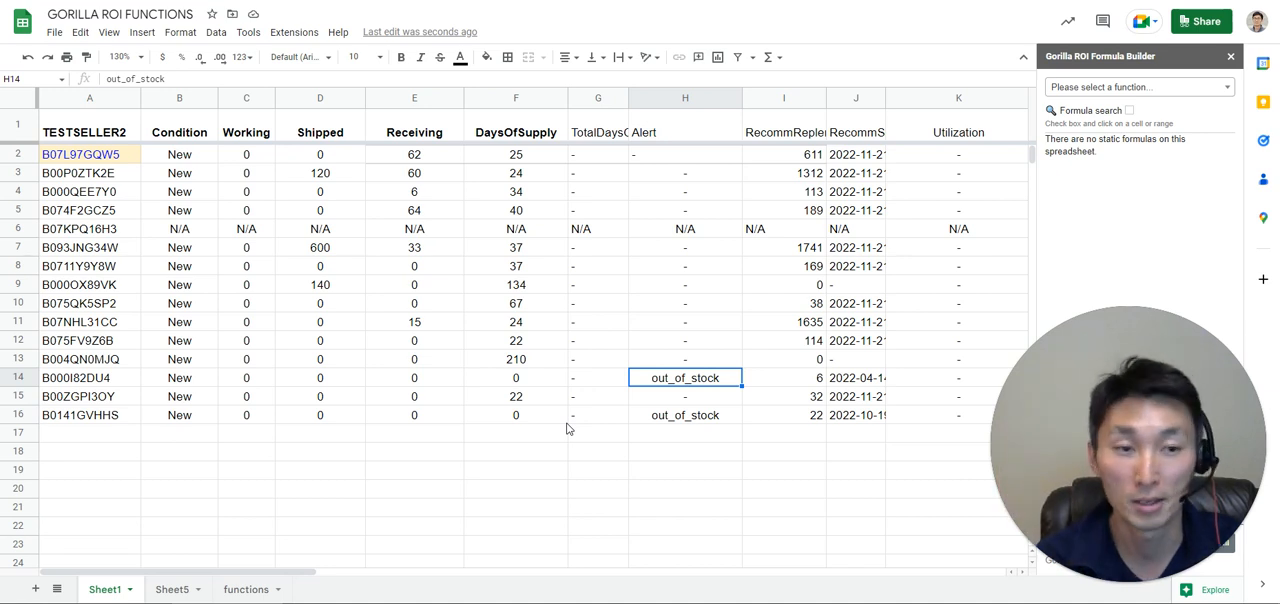
left_click(176, 133)
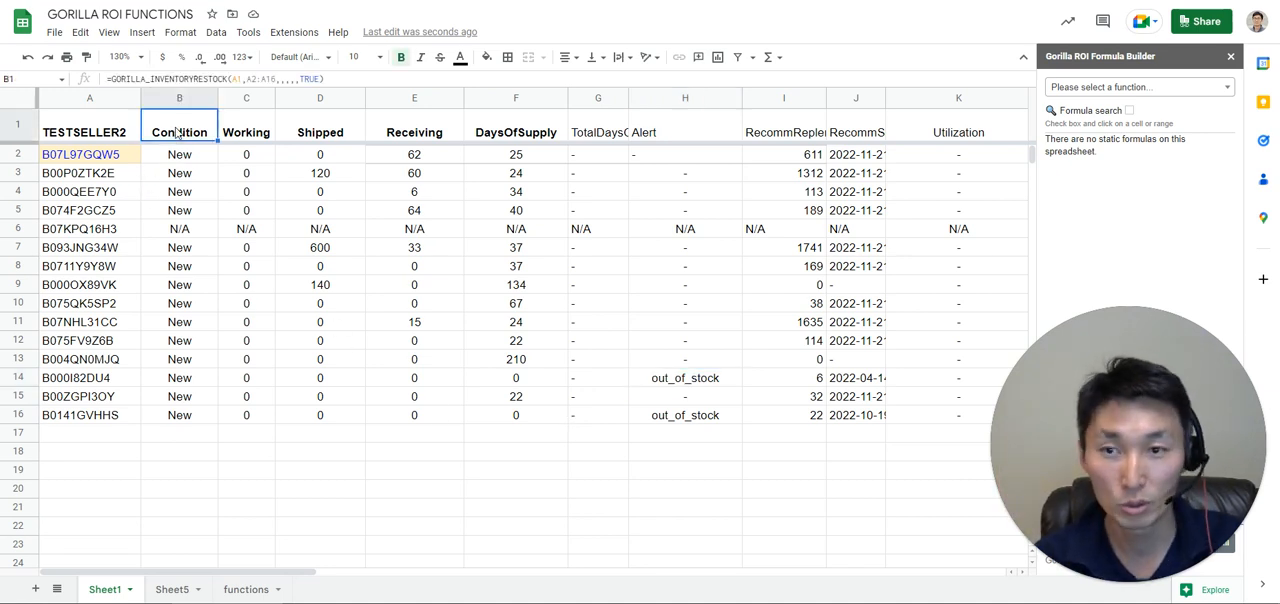
key("Delete")
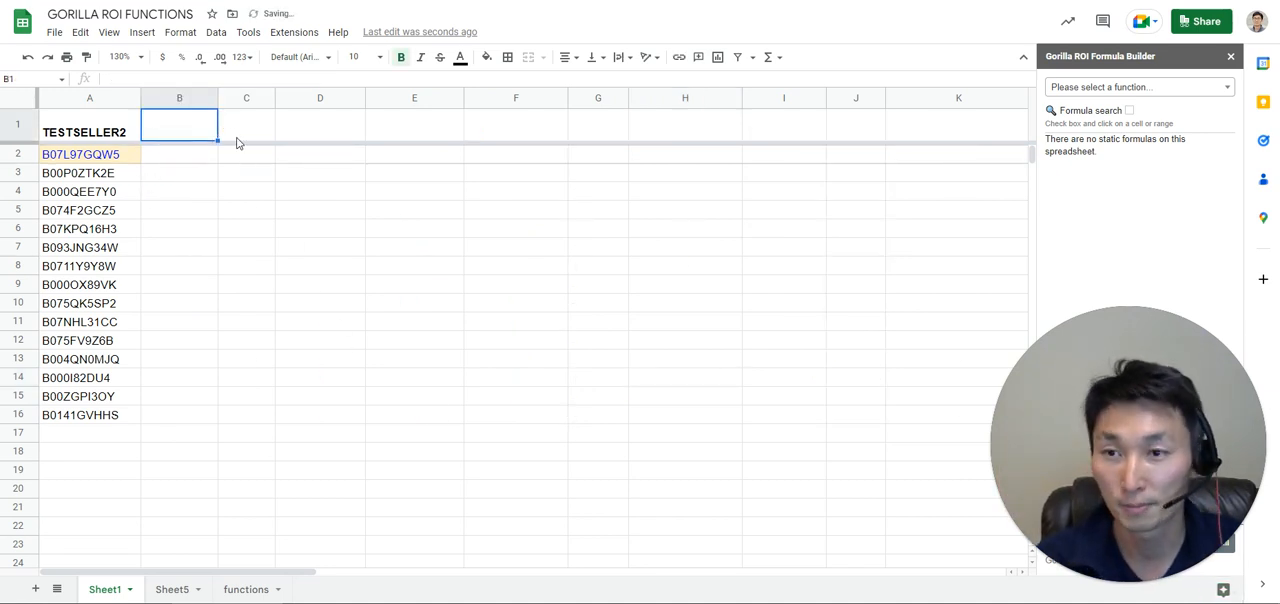
key("ctrl+z")
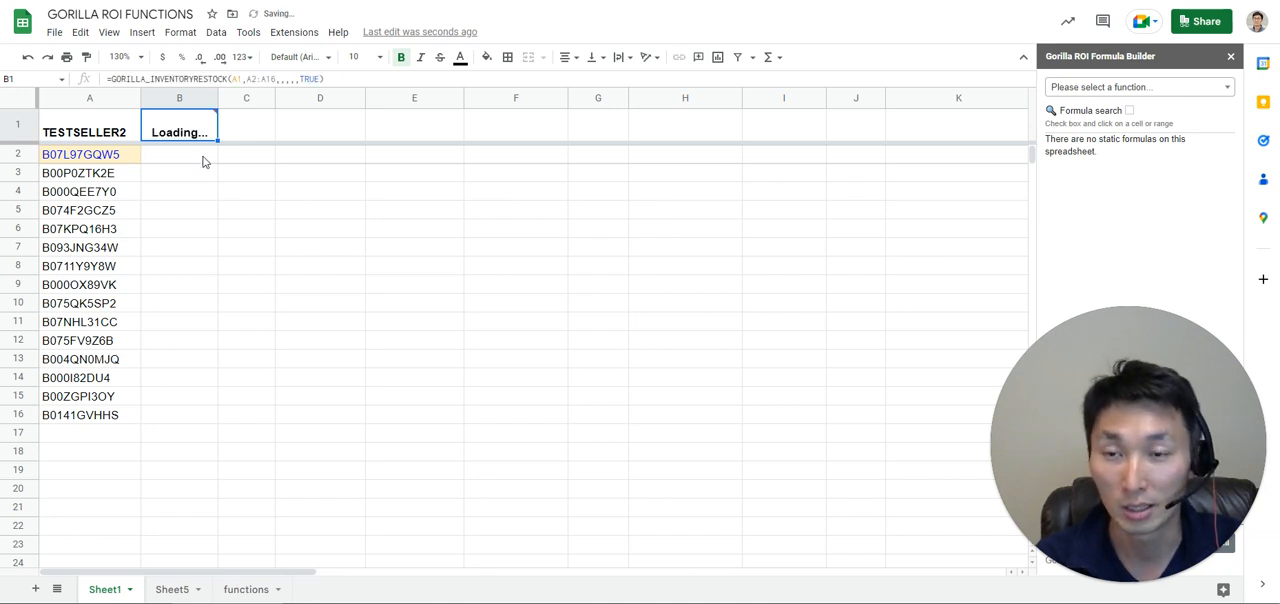
Replace the restock formula in B1 with the datapoint name DAYSOFSUPPLY as the column header.
left_click(517, 128)
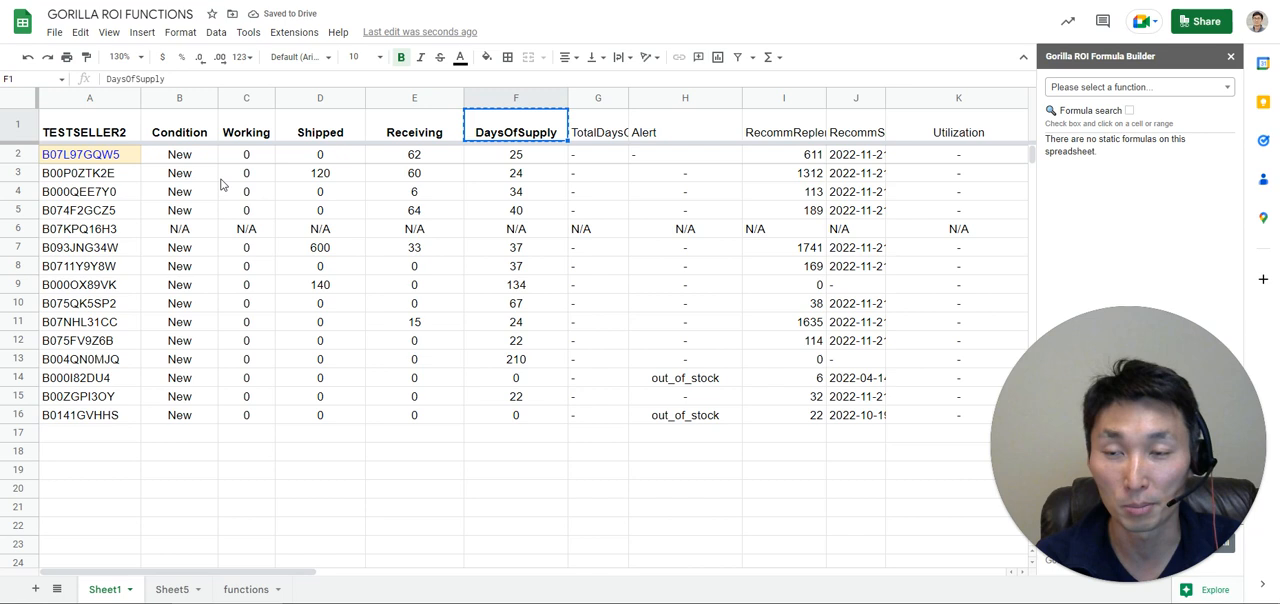
left_click(174, 137)
key("Delete")
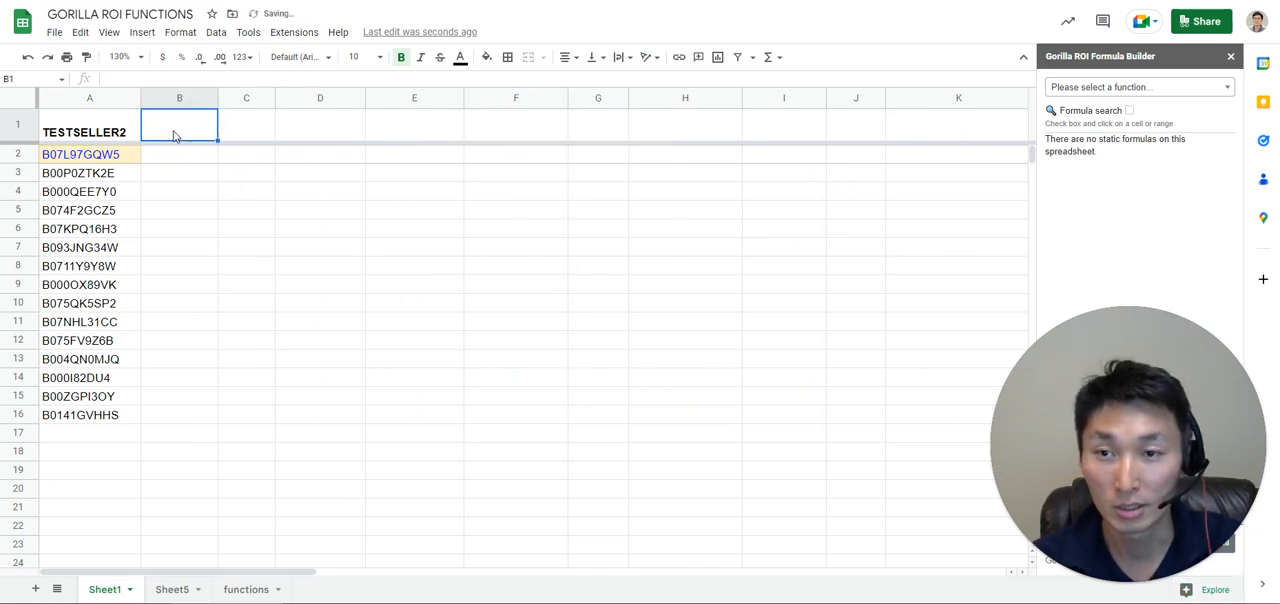
type("DAYS")
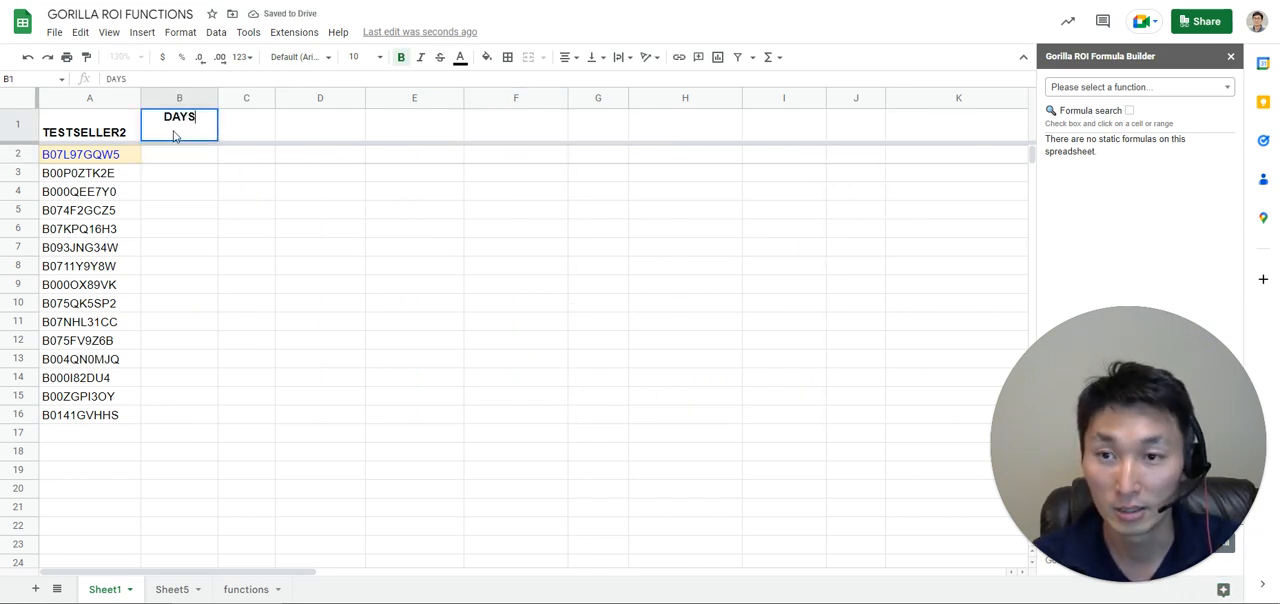
type("OFSUPPLY")
key("Return")
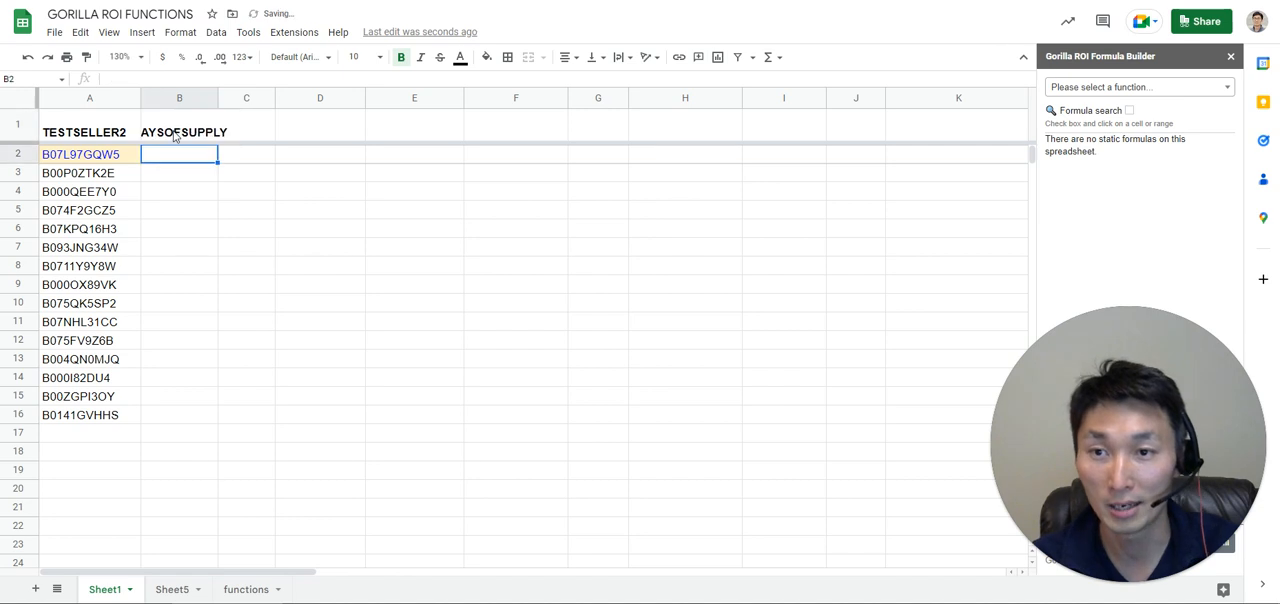
Start a GORILLA_INVENTORYRESTOCK formula in B2 with A1 as the seller ID and A2:A16 as the sku range.
type("=gorilla")
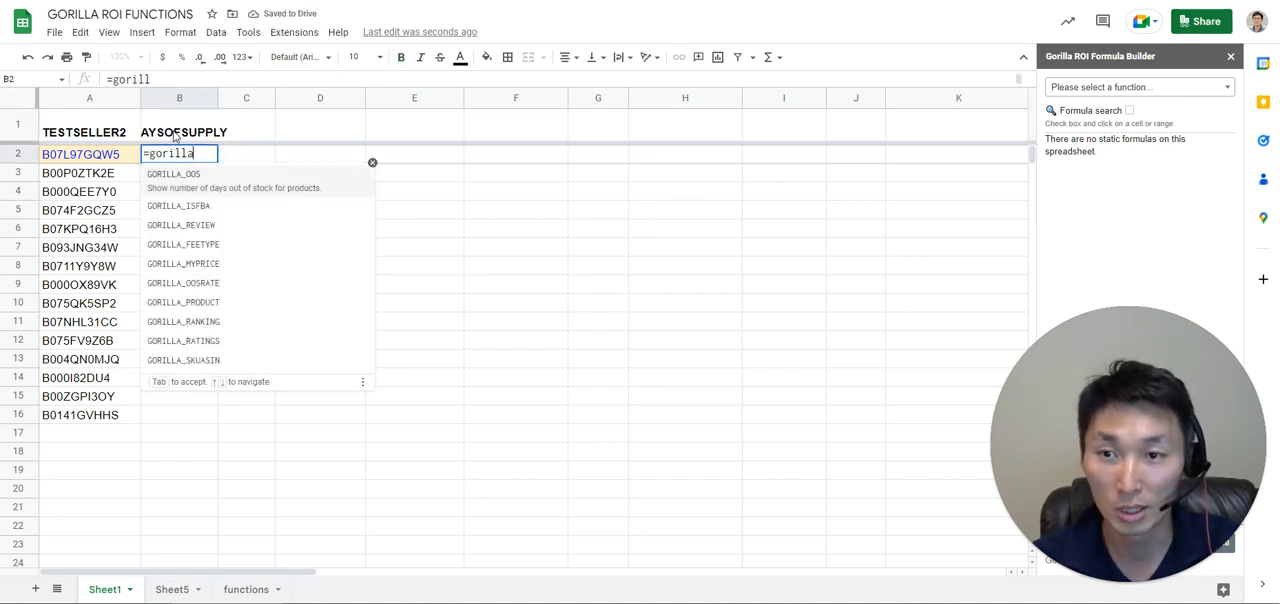
type("_inven")
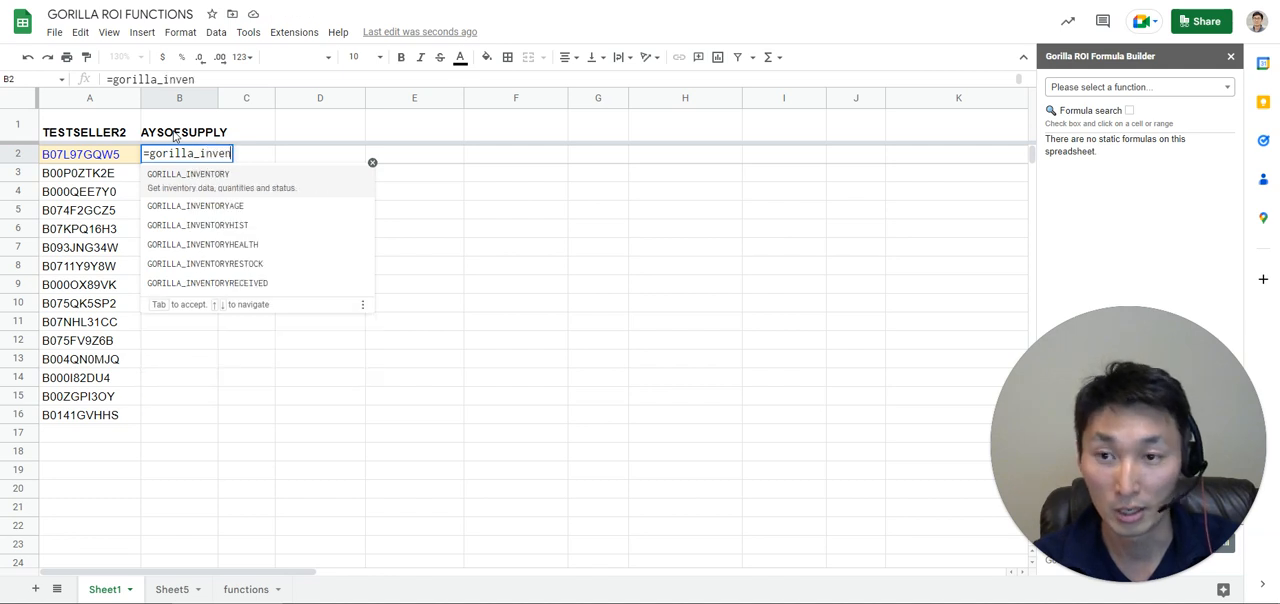
left_click(264, 263)
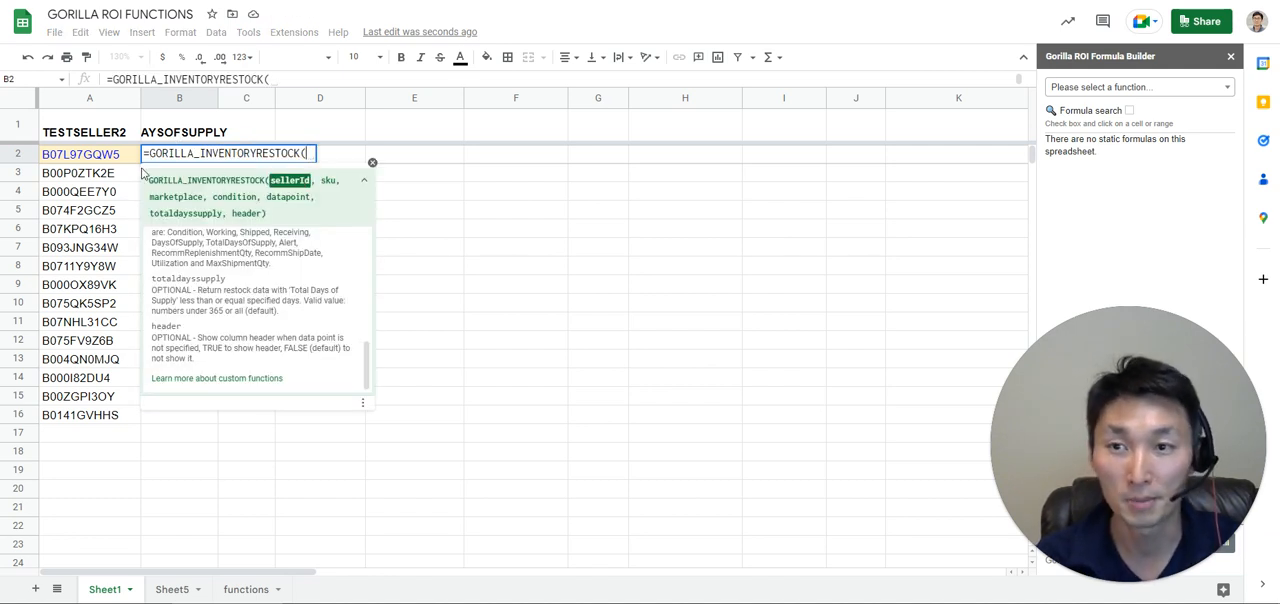
left_click(83, 133)
type(",")
left_click_drag(85, 156, 86, 414)
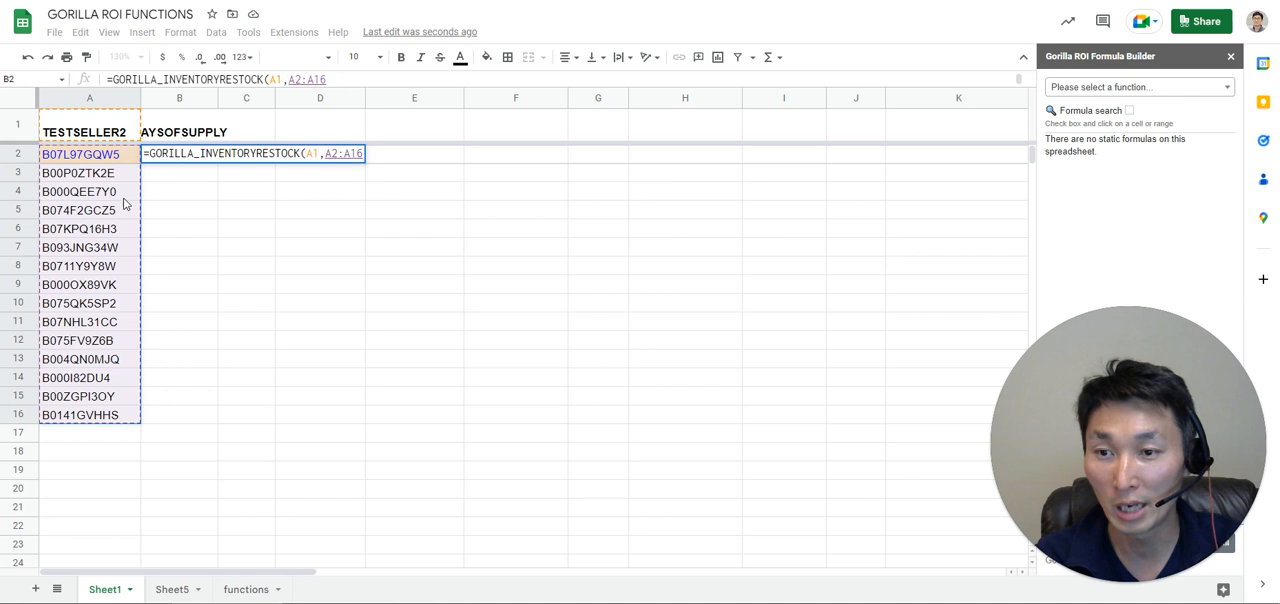
Complete the B2 formula with marketplace "US", a blank condition and B1 as the datapoint, and select the returned column down to B17.
type(",")
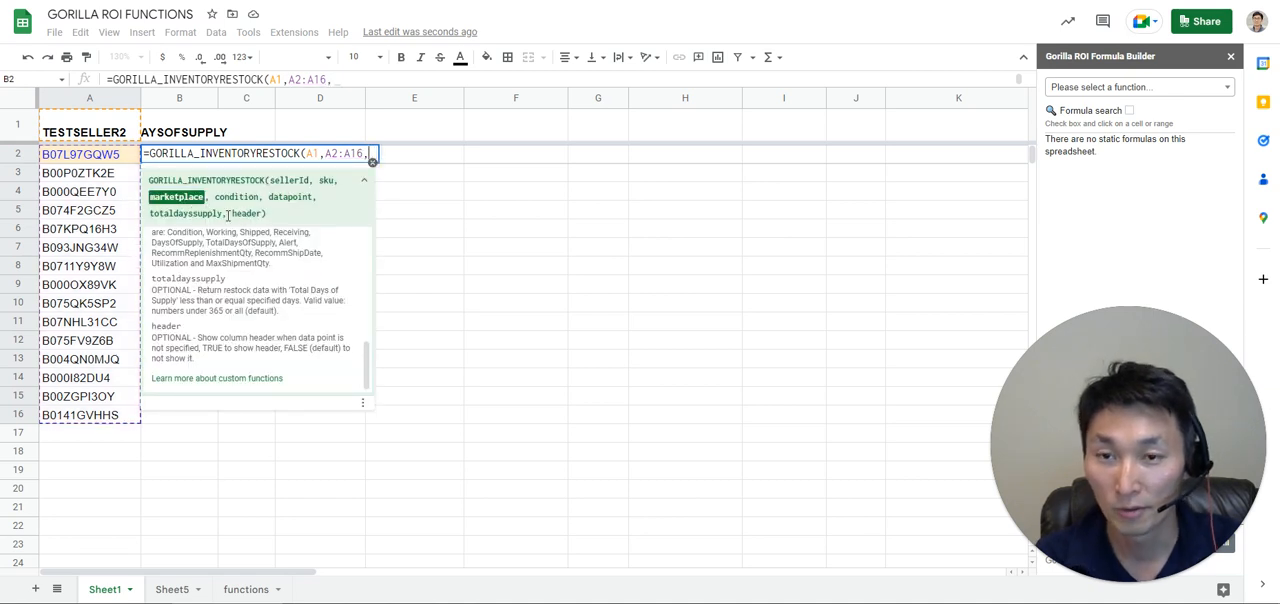
type("\"US\"")
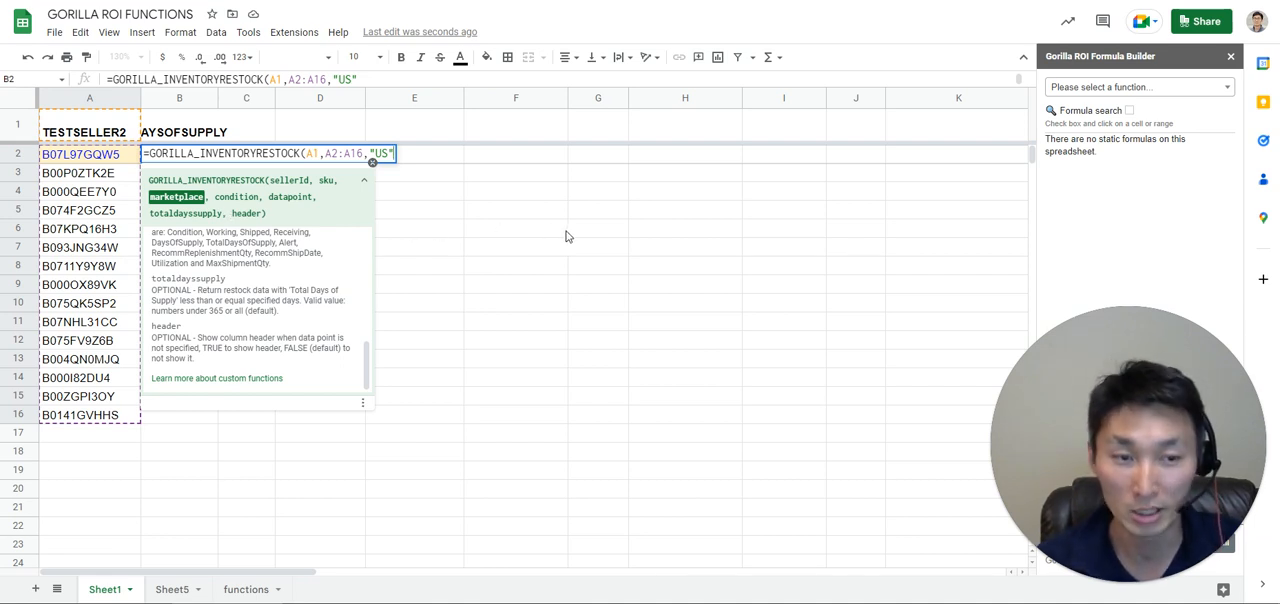
type(",")
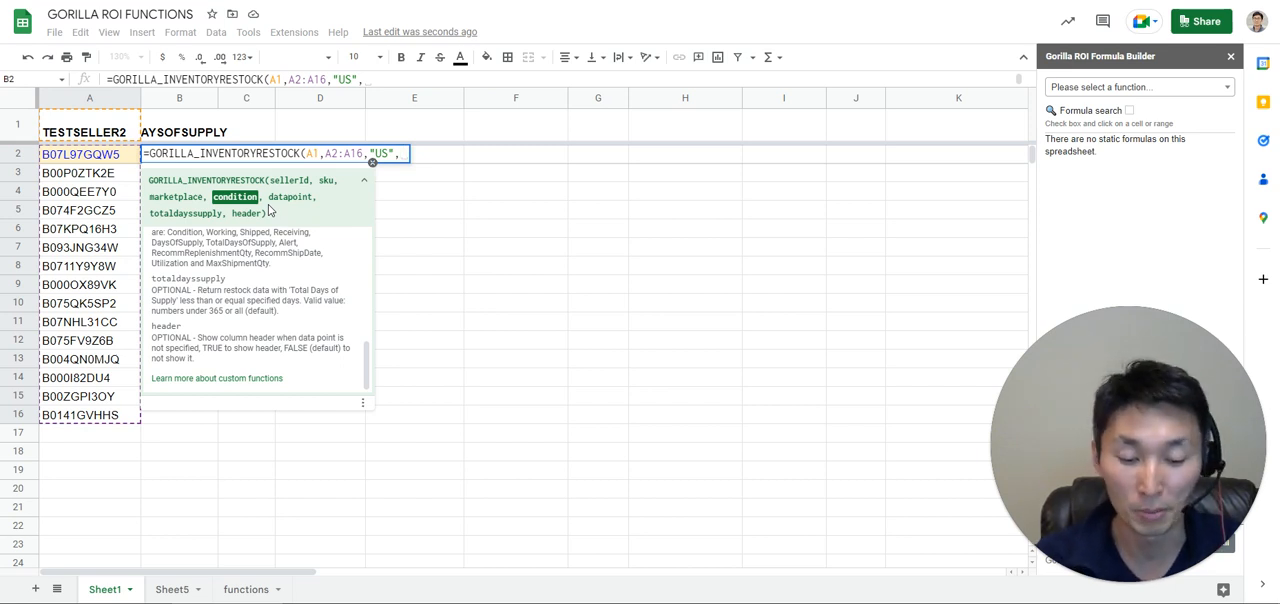
type(" ,")
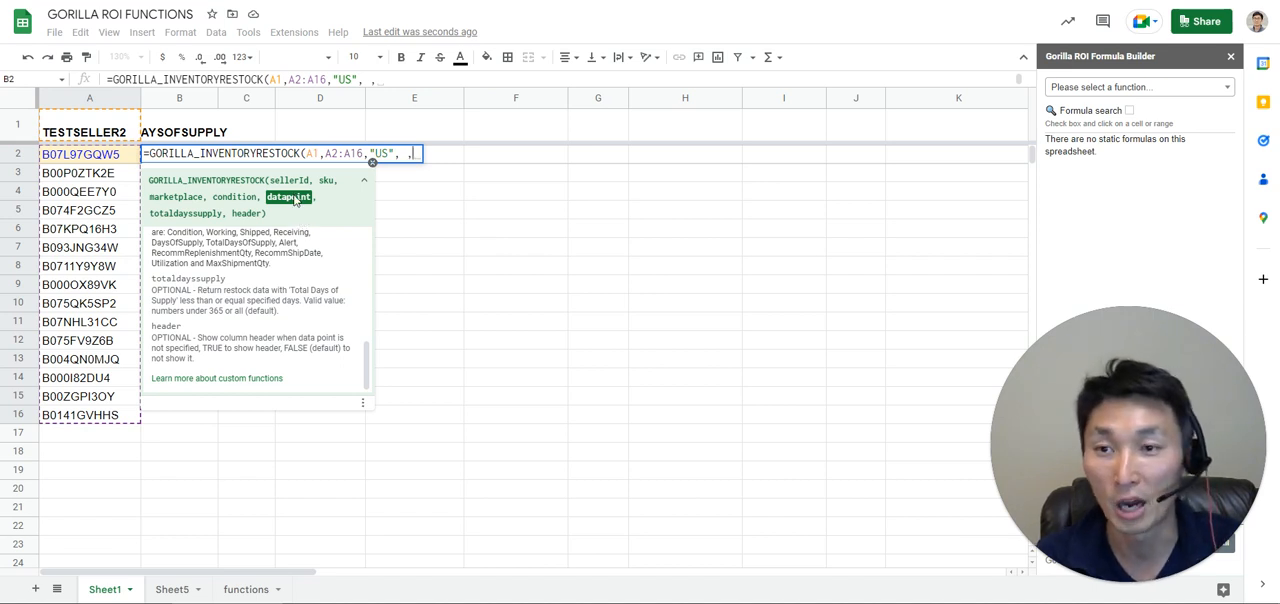
left_click(160, 135)
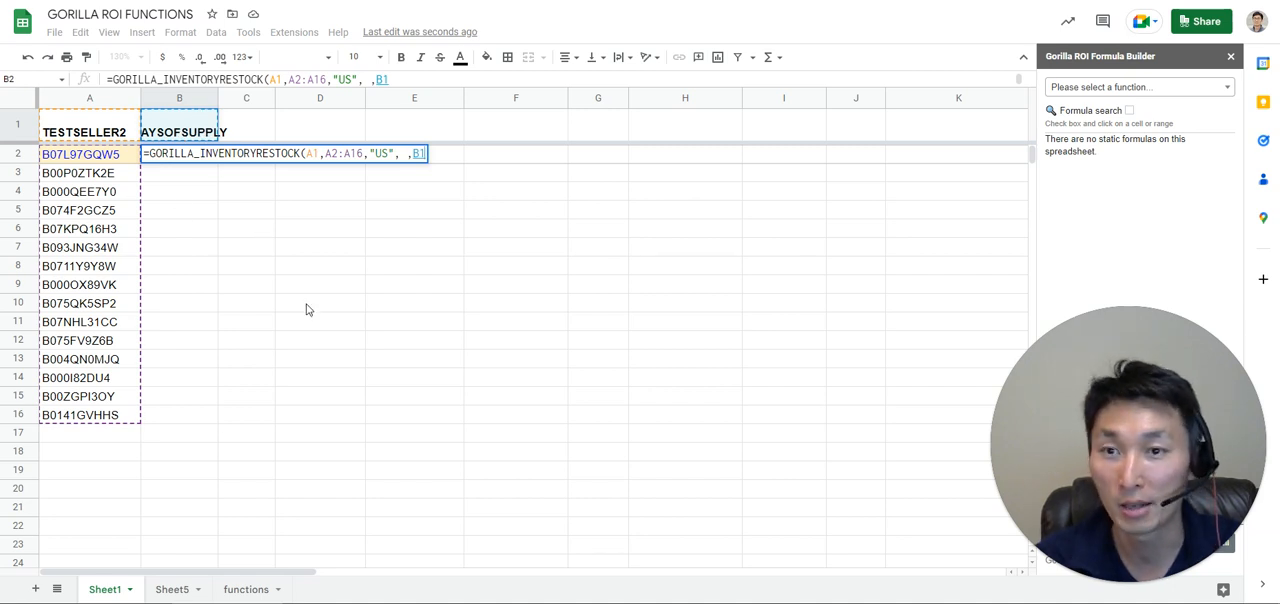
key("Return")
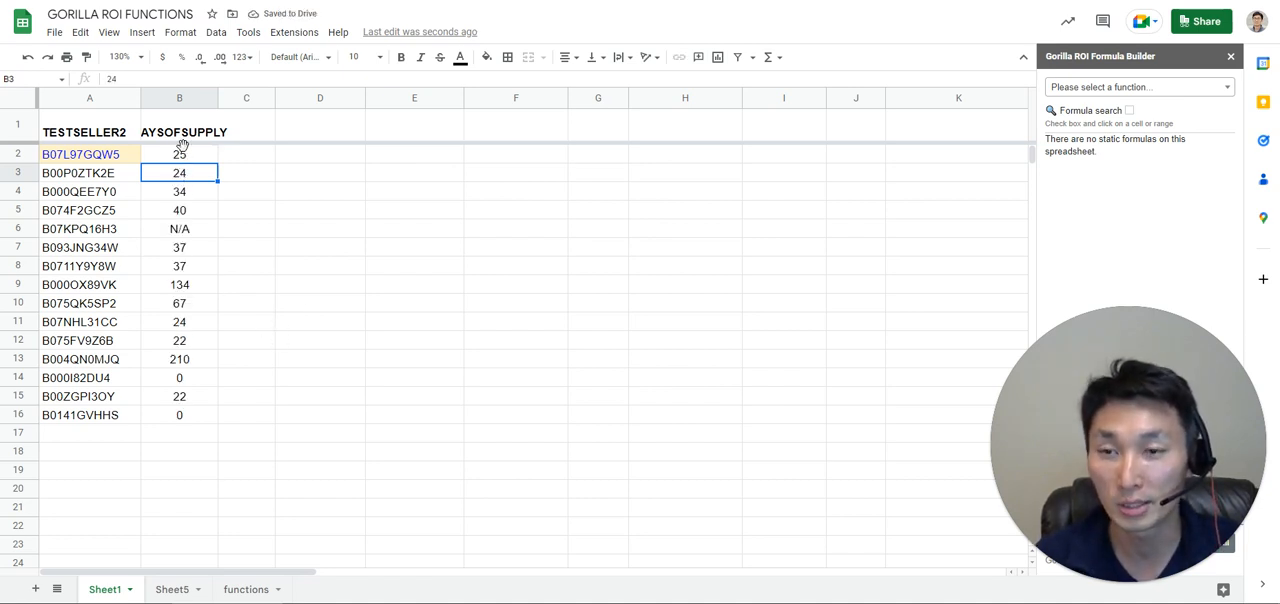
left_click(182, 155)
left_click_drag(182, 365, 180, 434)
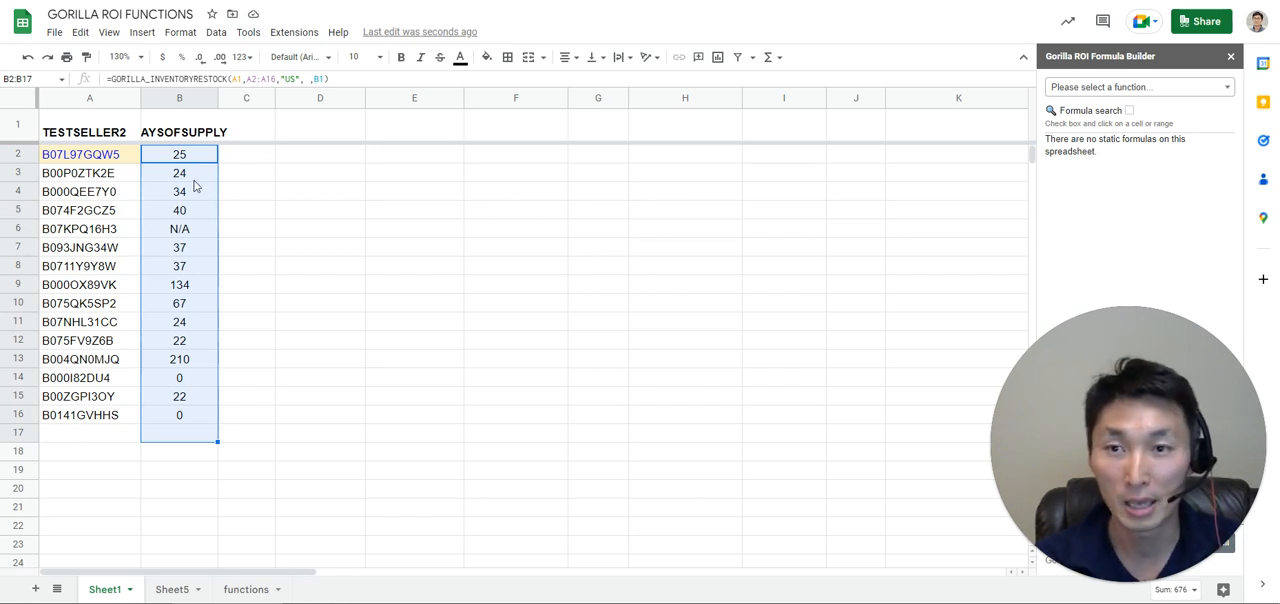
Deselect the returned column and view the commands of the Amazon Seller Central Connector - Gorilla ROI extension.
left_click(246, 209)
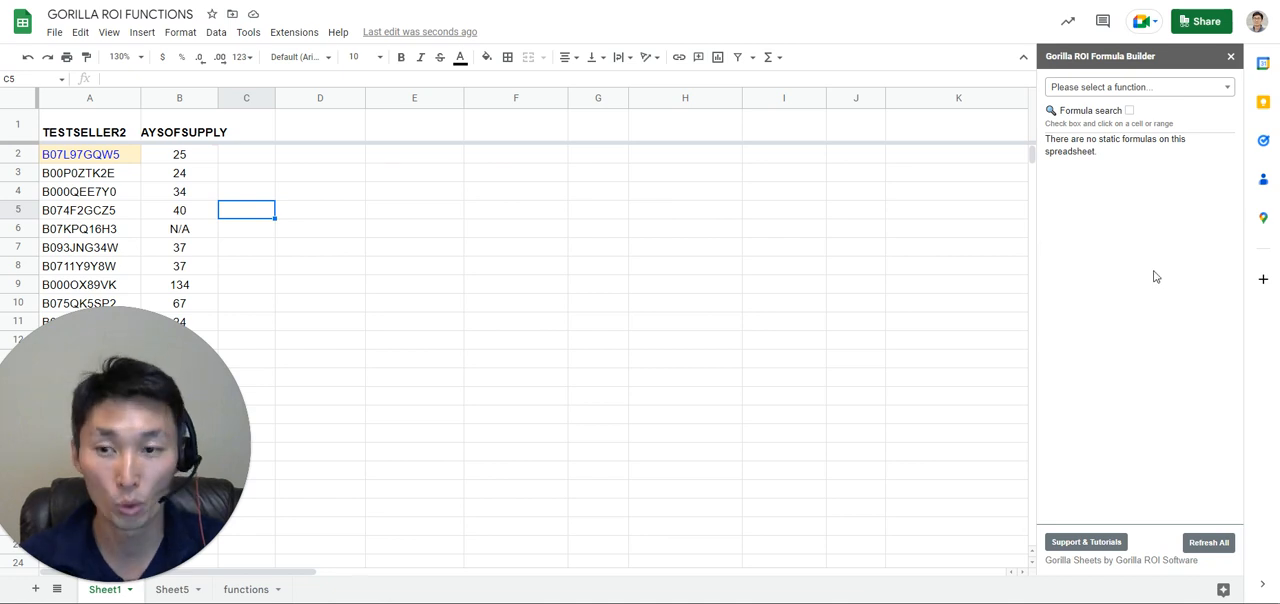
left_click(292, 33)
left_click(291, 36)
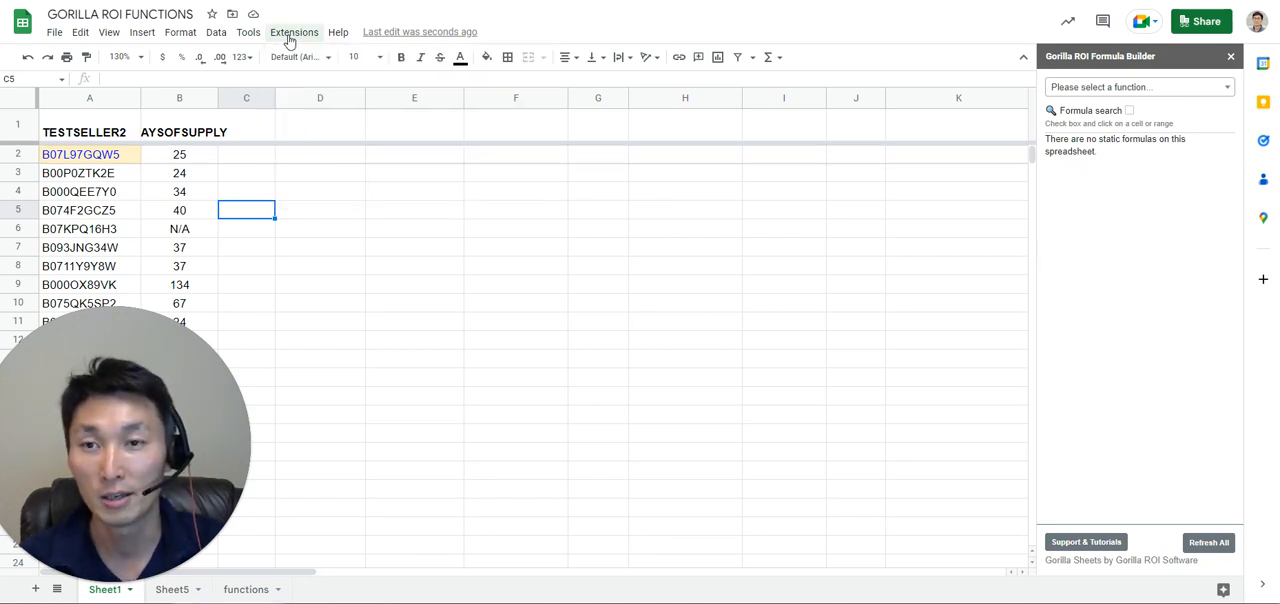
left_click(291, 34)
mouse_move(495, 181)
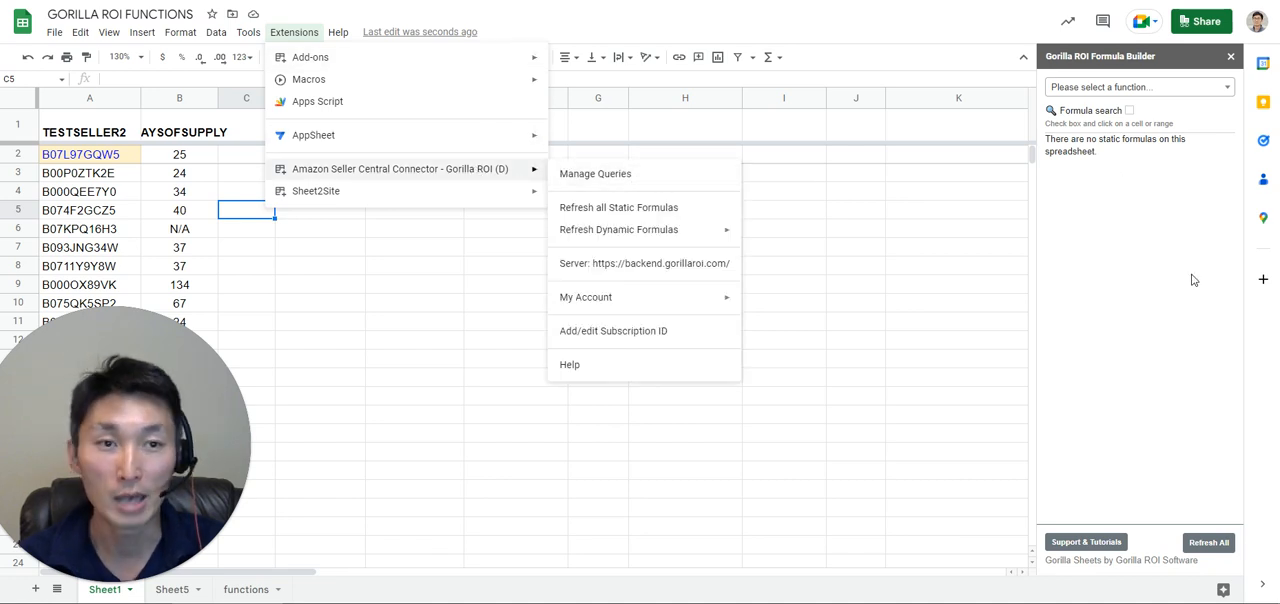
Search the Formula Builder's functions for "inventory" and choose INVENTORYRESTOCK.
left_click(1110, 87)
left_click(1137, 90)
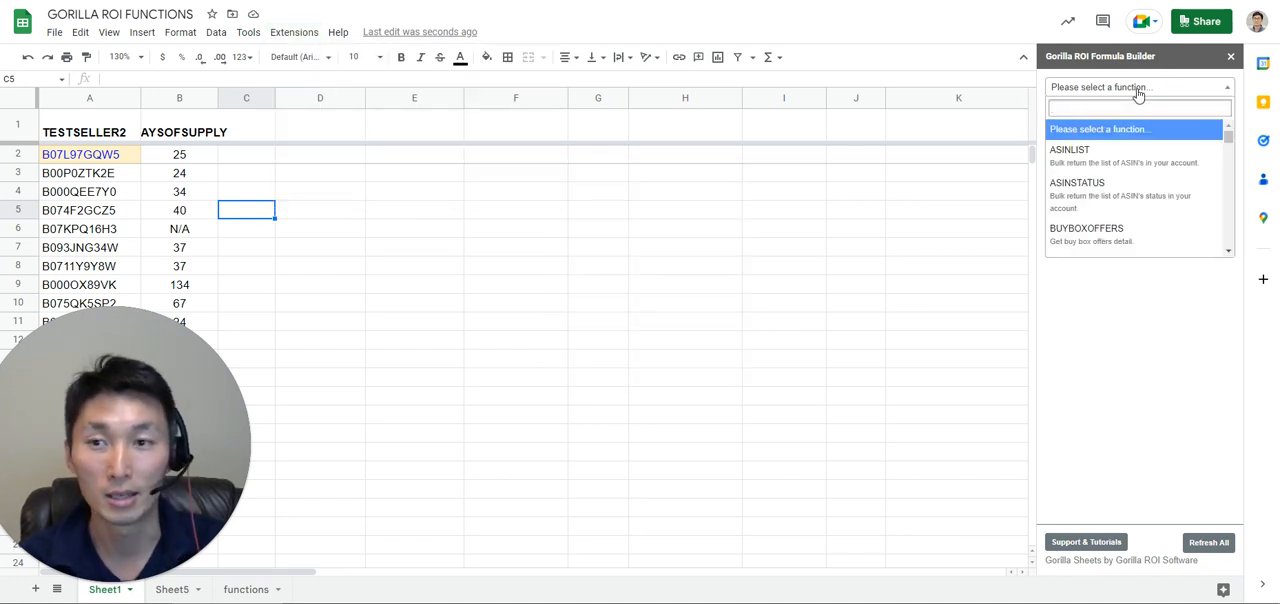
type("inventory")
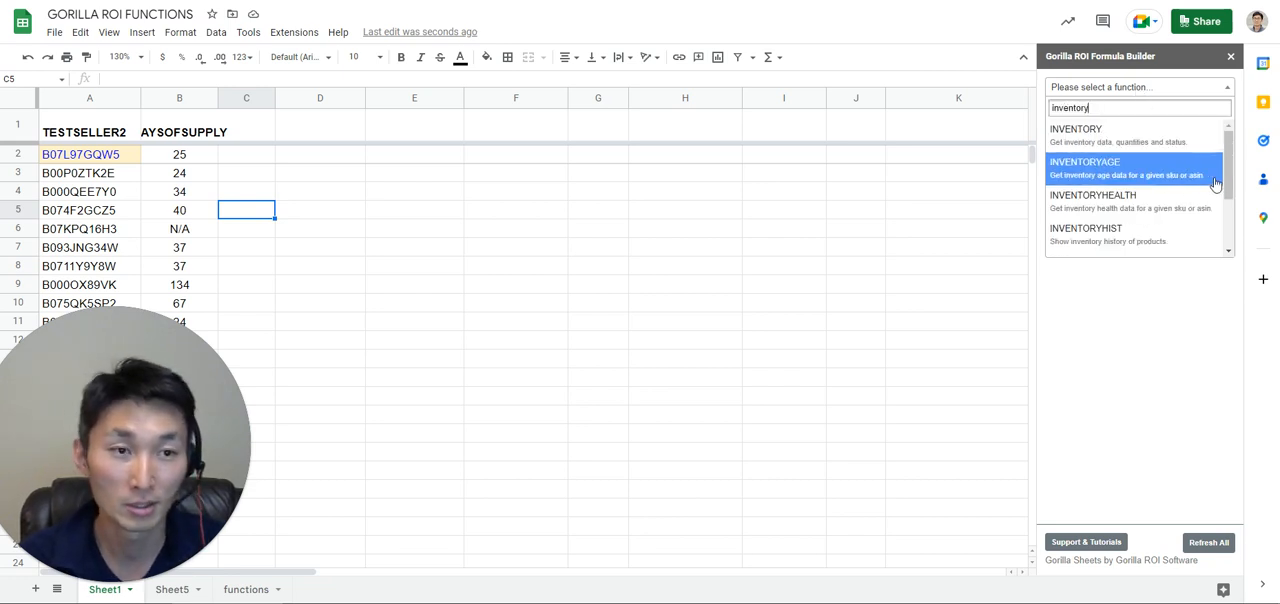
left_click_drag(1231, 176, 1230, 214)
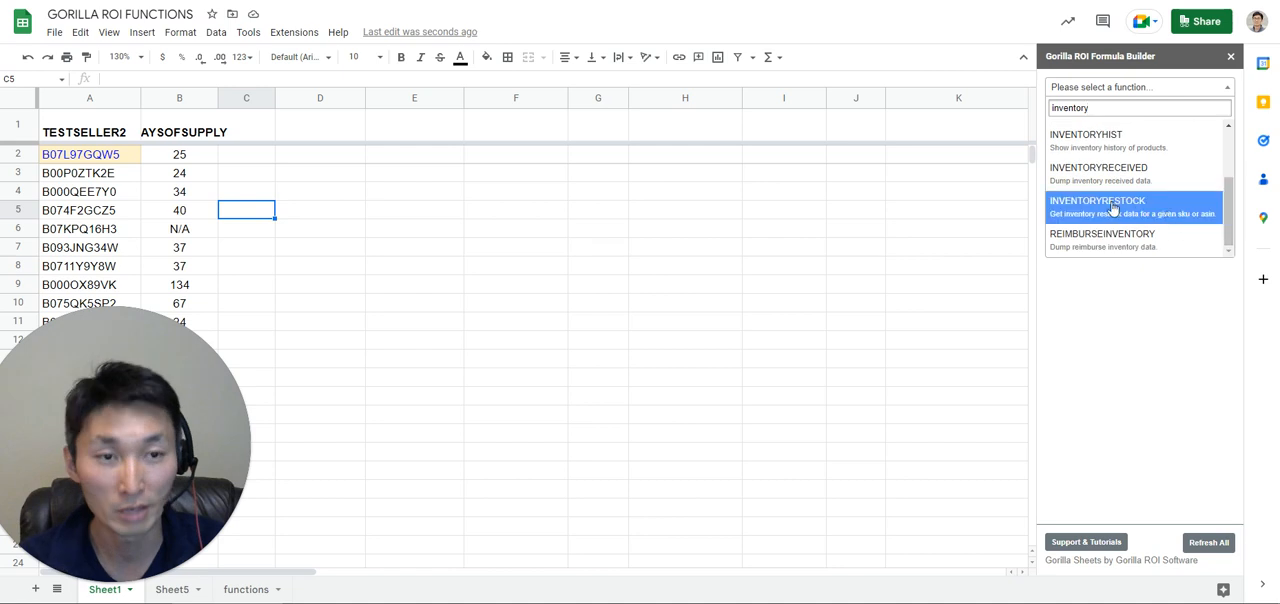
left_click(1110, 205)
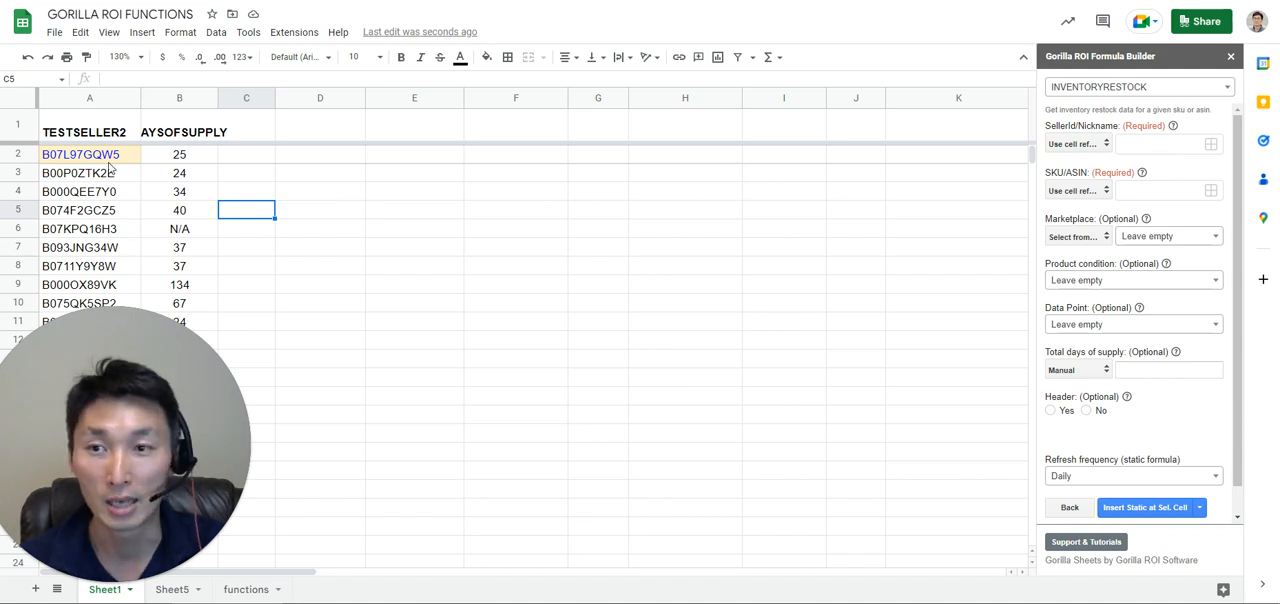
Enter A1 as the SellerId/Nickname cell reference and switch that parameter's input mode to Manual.
left_click(1174, 140)
type("A1")
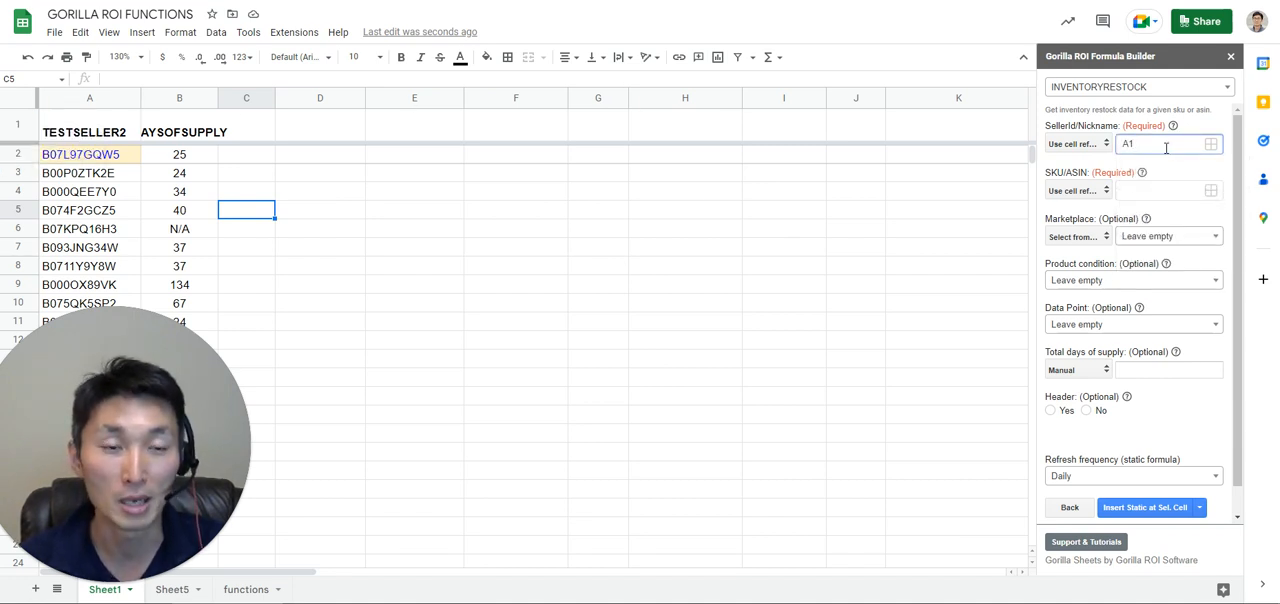
left_click(1056, 146)
left_click(1081, 164)
left_click(1083, 147)
left_click(1082, 167)
Enter TESTSELLER2 as the manual SellerId/Nickname value and switch the parameter back to Use cell reference.
left_click(1135, 146)
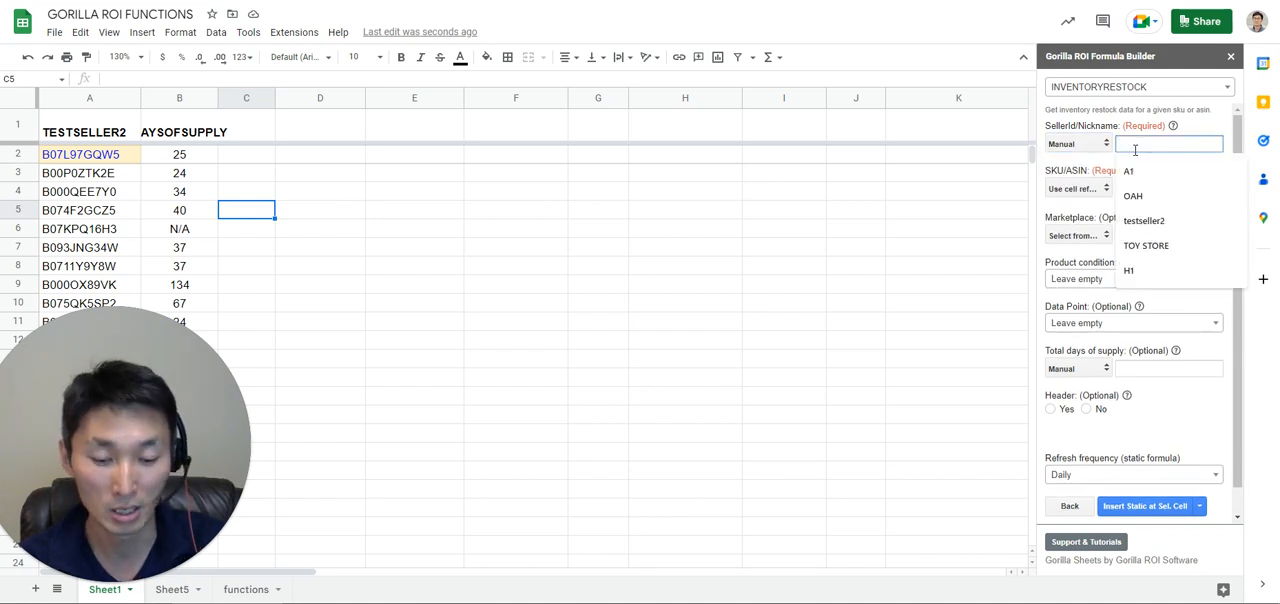
type("TESTSELLER2")
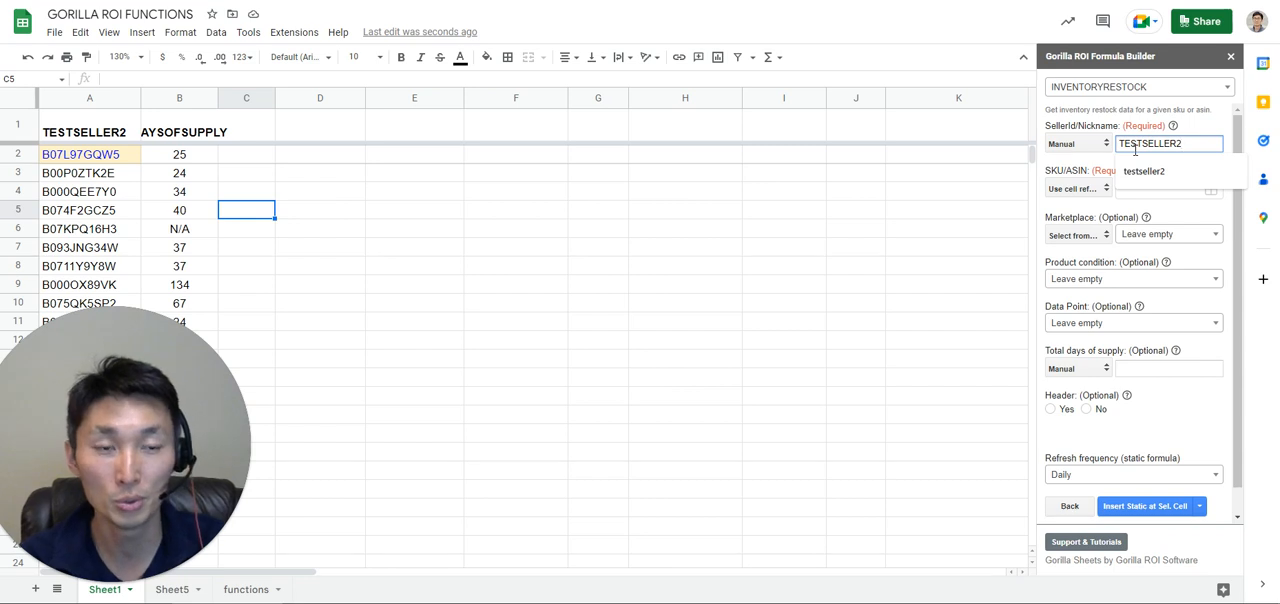
double_click(1186, 143)
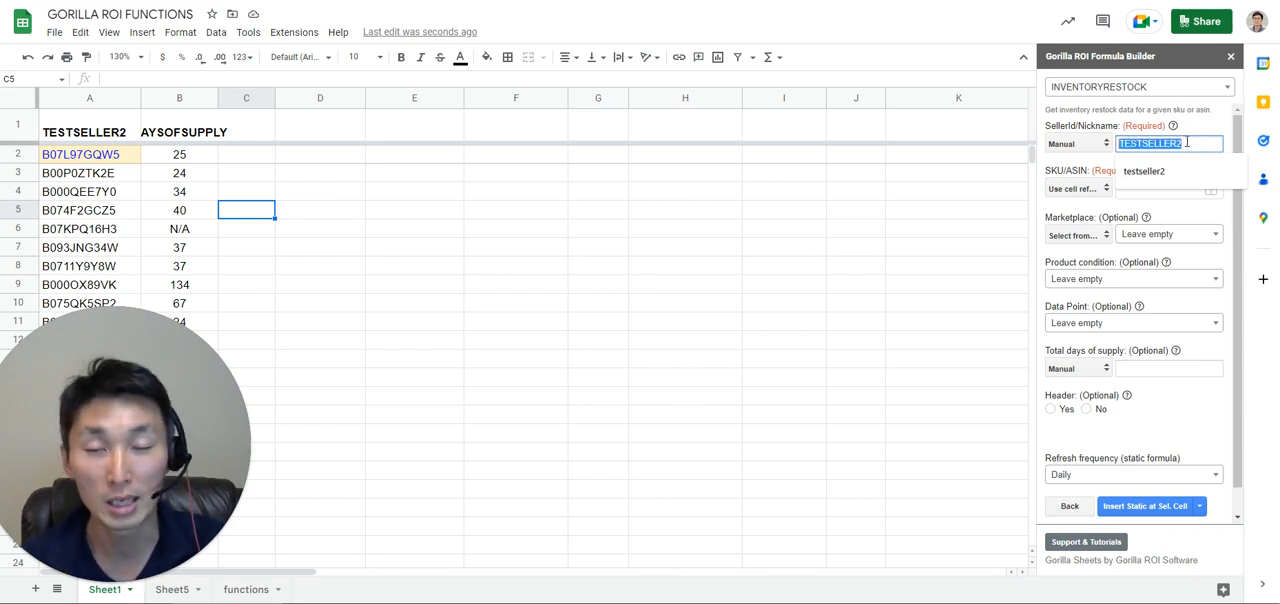
left_click(1074, 144)
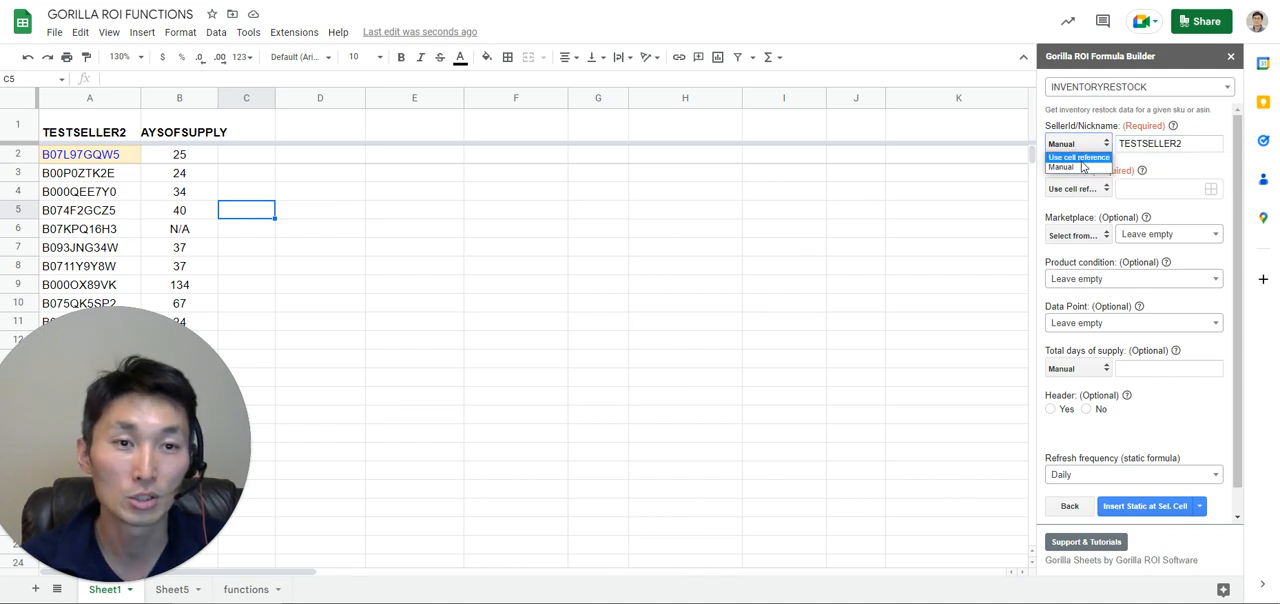
left_click(1090, 162)
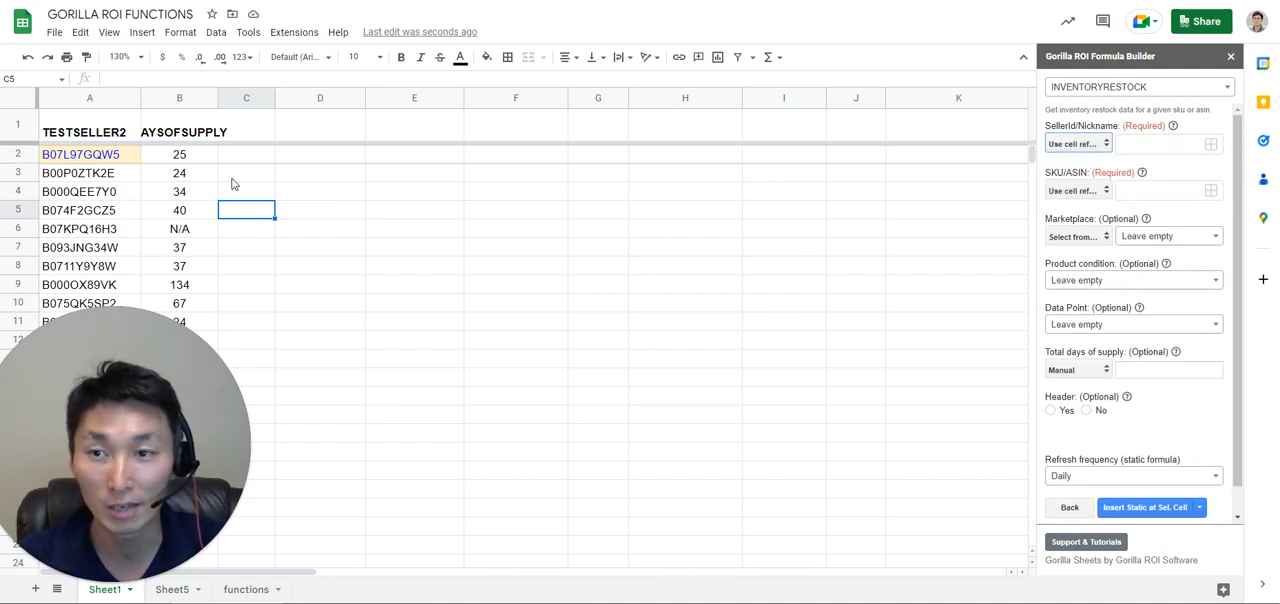
Review the arguments and function help of the GORILLA_INVENTORYRESTOCK formula in B2 without changing it.
left_click(158, 162)
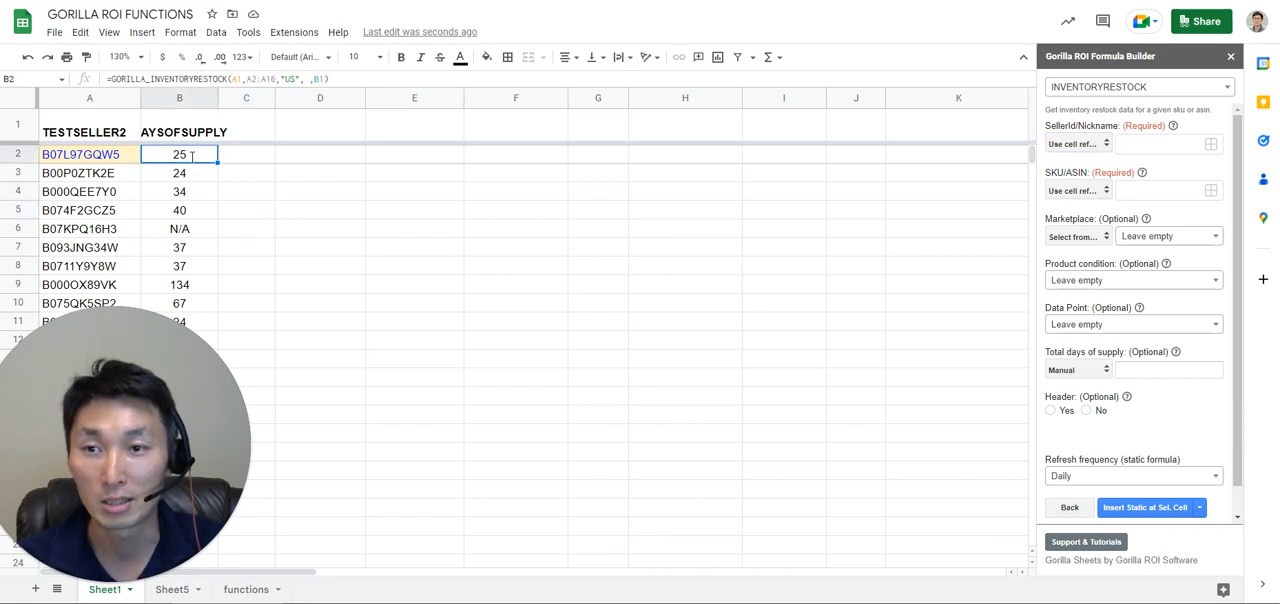
double_click(192, 155)
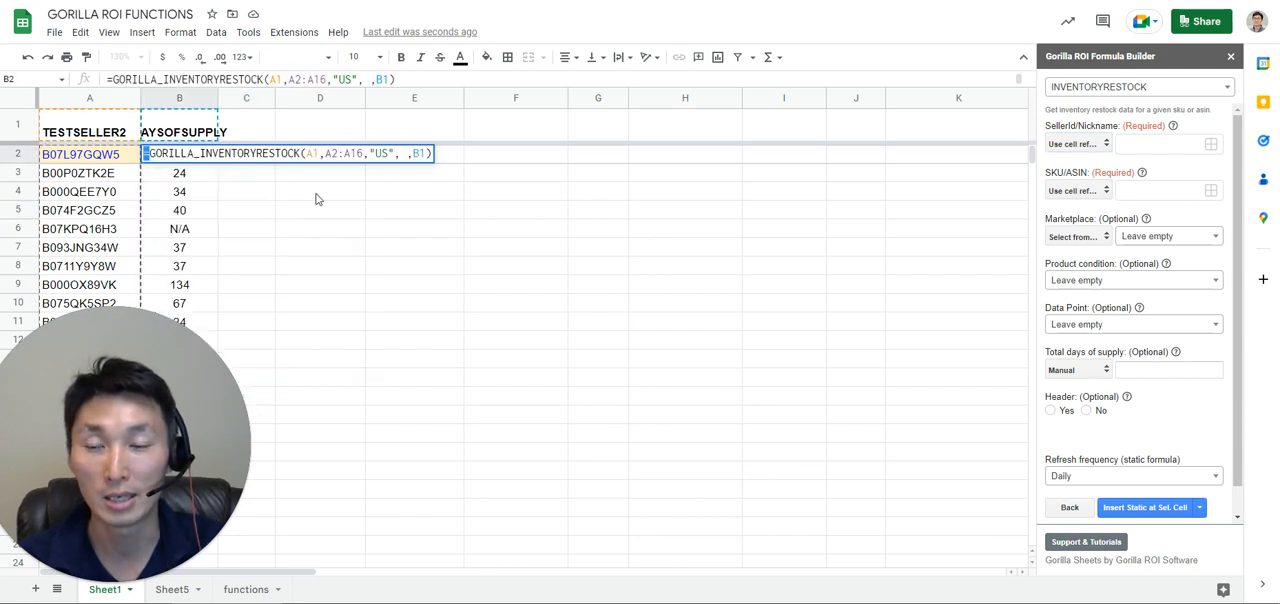
left_click(246, 155)
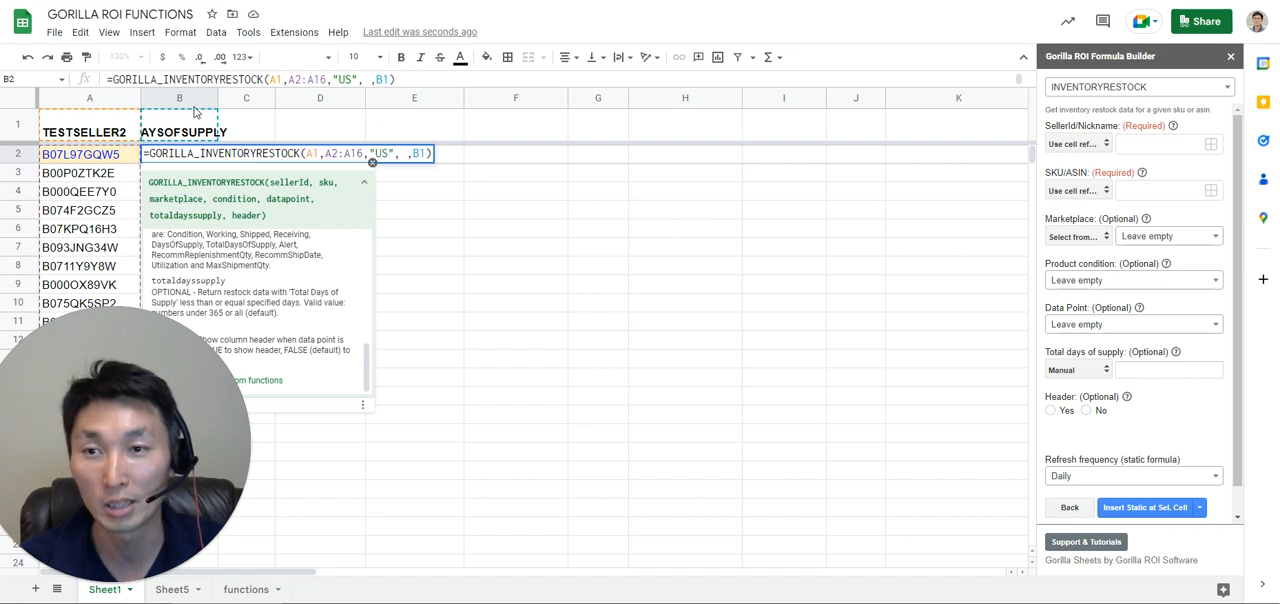
key("Escape")
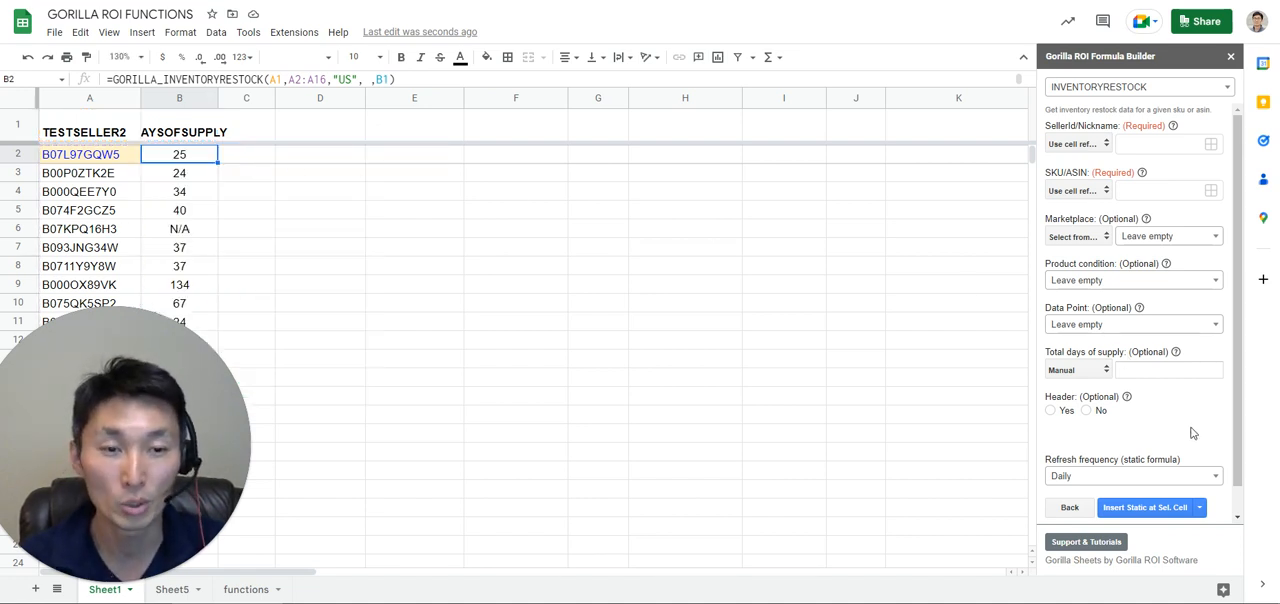
View the refresh frequency options for the static INVENTORYRESTOCK formula and keep the current choice.
scroll(1191, 433, "down", 1)
left_click(1108, 450)
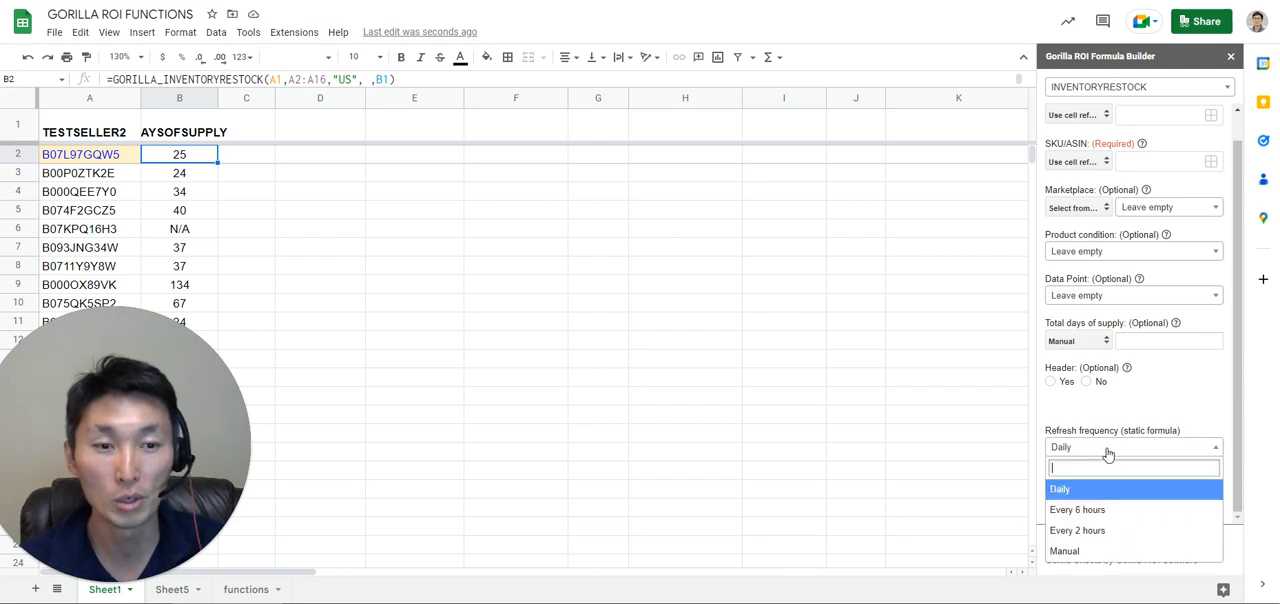
left_click(1173, 400)
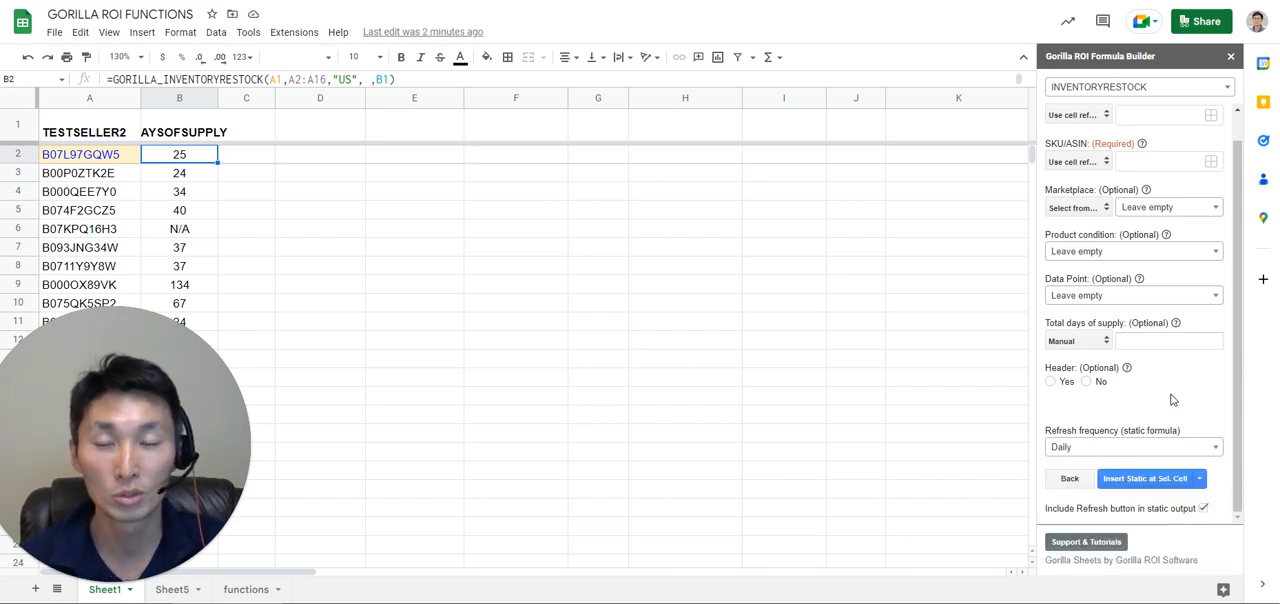